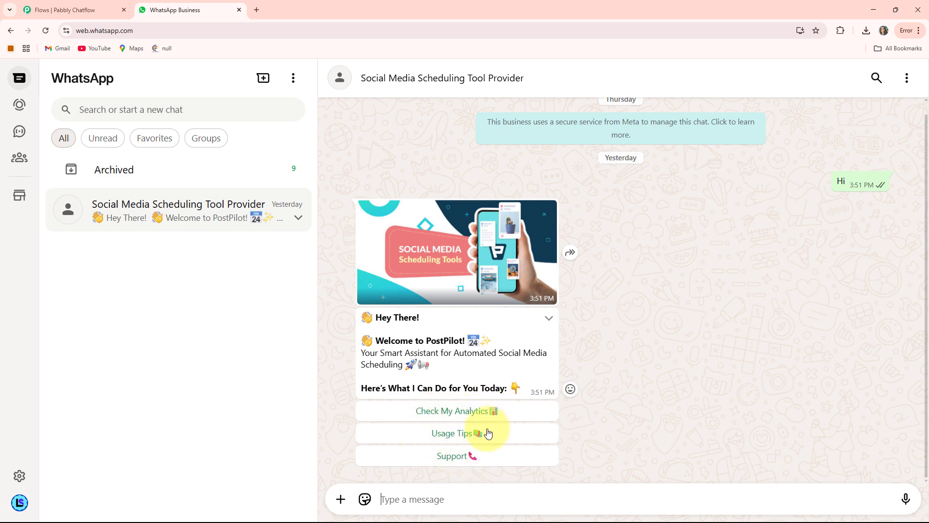
- Test the Social Media Scheduling Tool Provider chatbot by choosing Check My Analytics, Post Performance, Call Us and Usage Tips
left_click(432, 416)
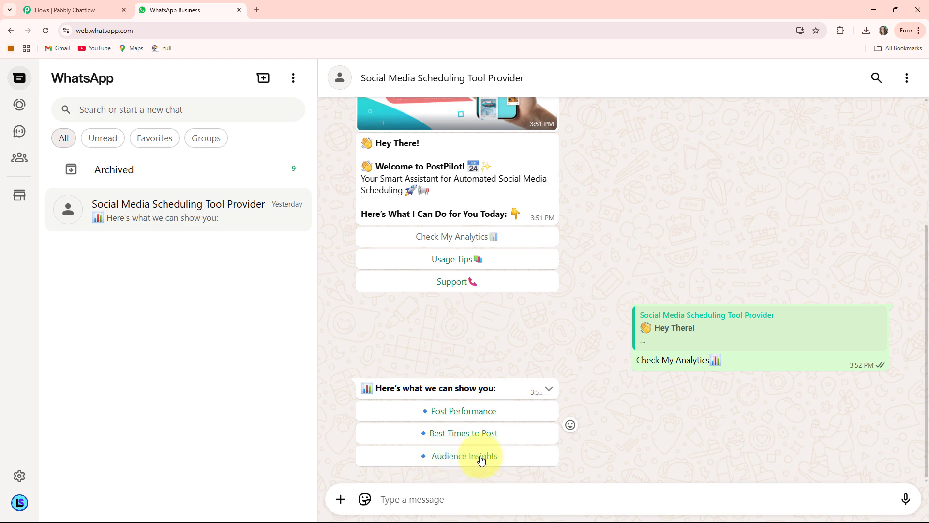
left_click(448, 414)
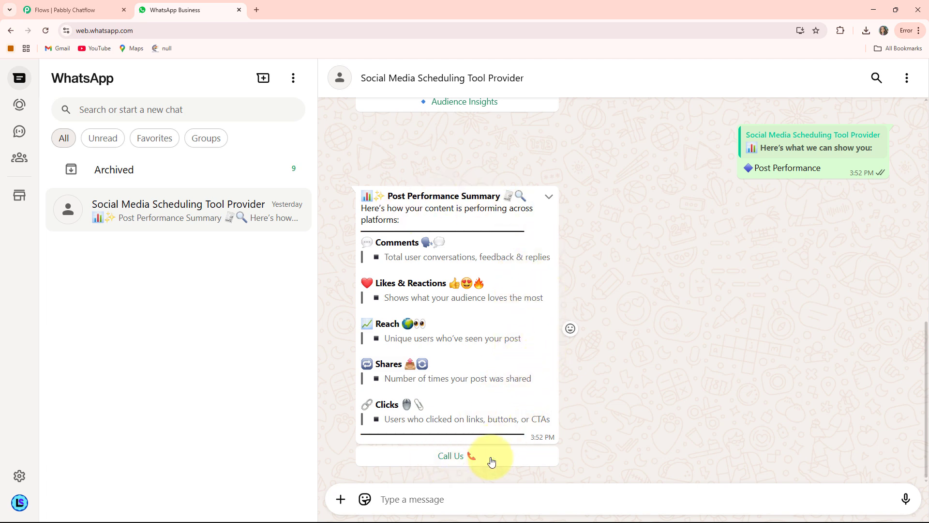
left_click(455, 457)
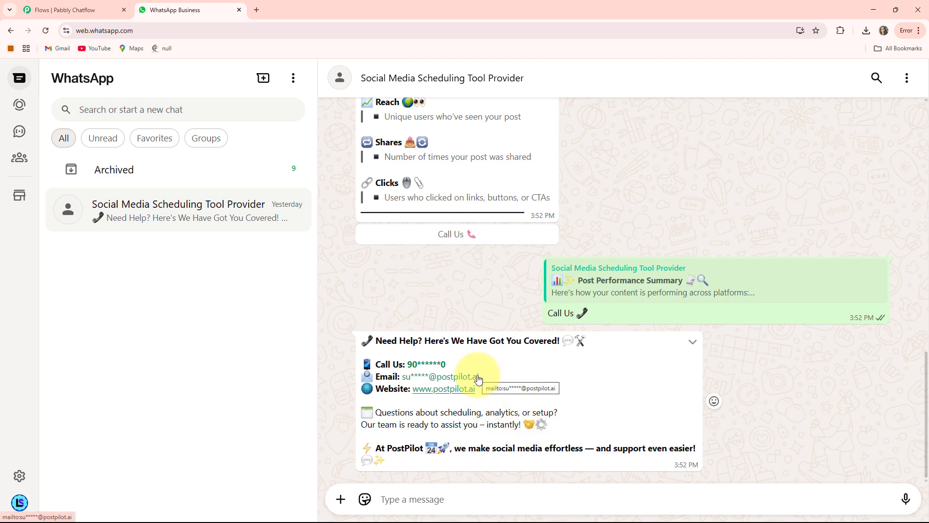
scroll(479, 378, "up", 10)
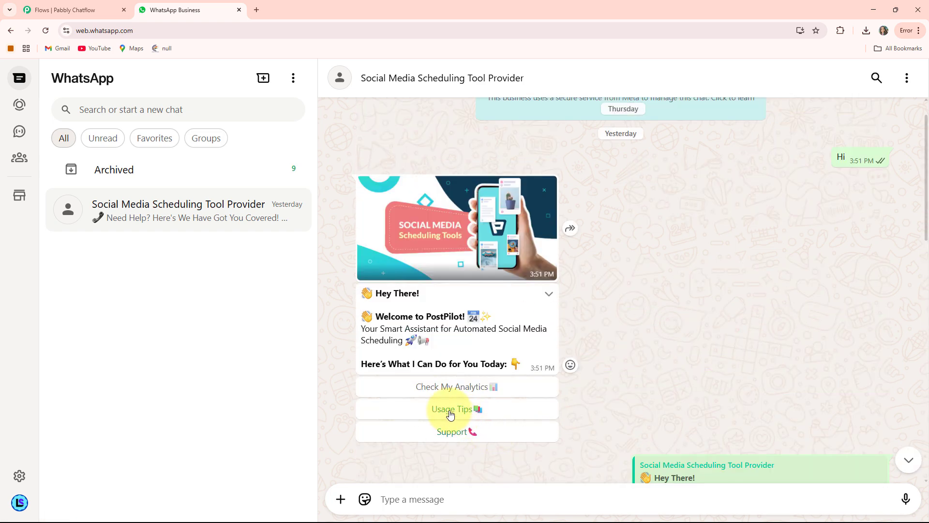
left_click(450, 411)
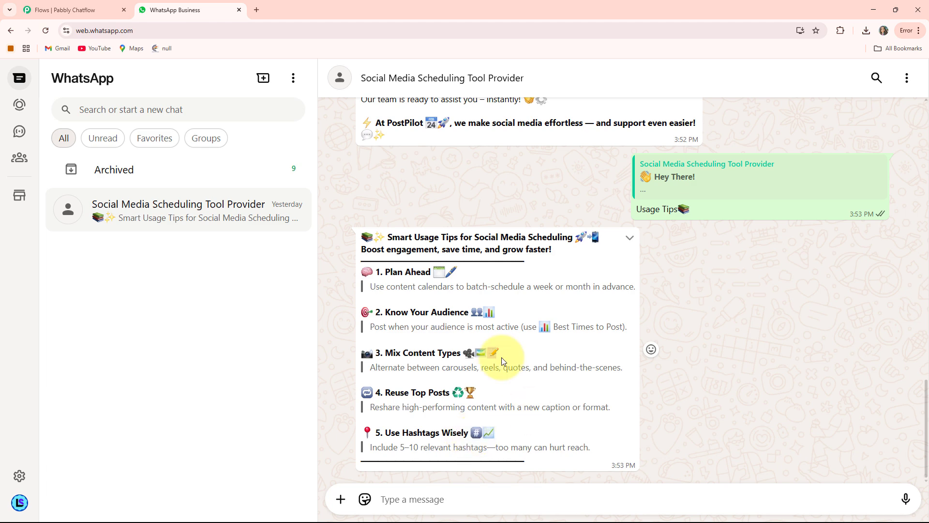
- Review the chatbot conversation from the usage tips reply back up to the welcome message
scroll(522, 333, "up", 1)
scroll(521, 333, "up", 2)
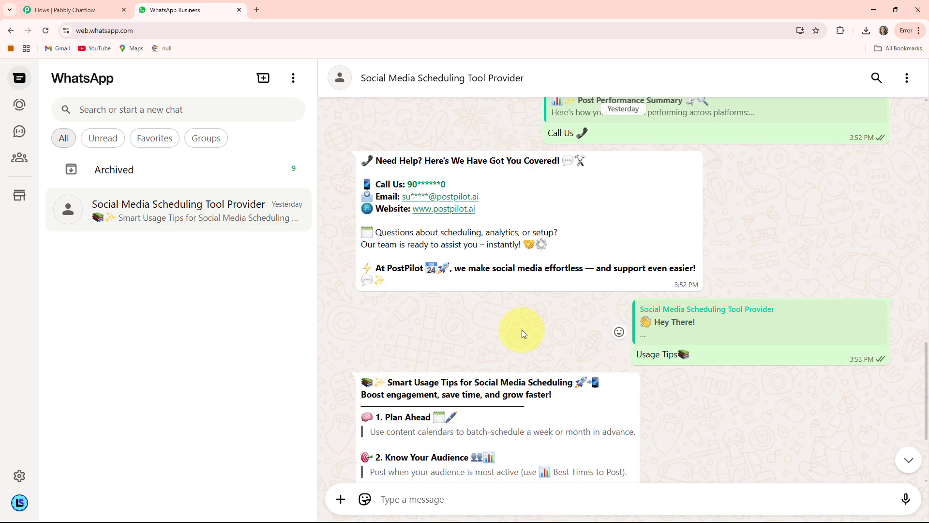
scroll(522, 333, "up", 3)
scroll(521, 333, "up", 3)
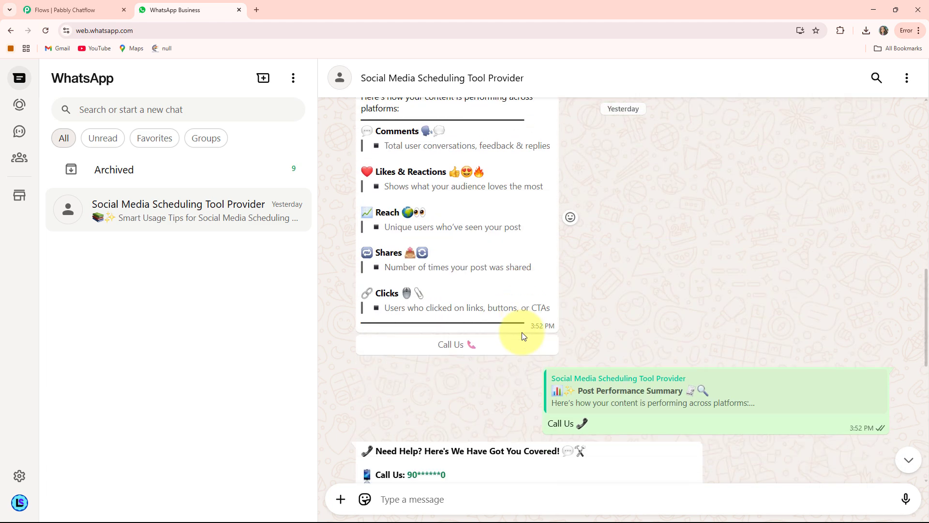
scroll(522, 333, "up", 4)
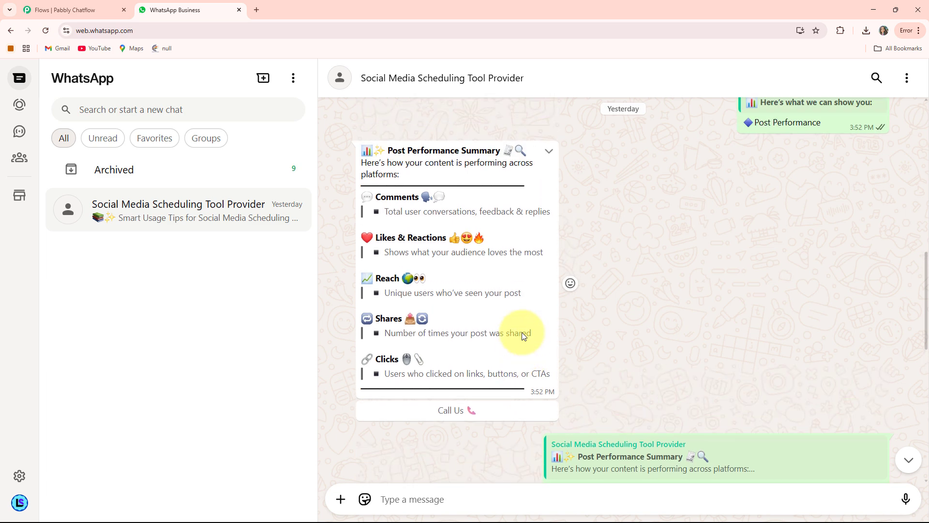
scroll(521, 332, "up", 6)
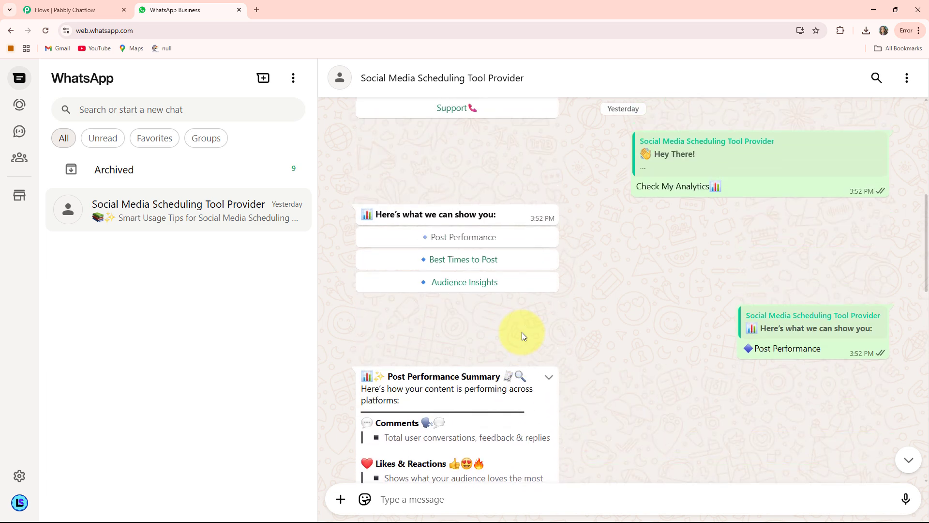
scroll(521, 326, "down", 7)
scroll(522, 326, "up", 10)
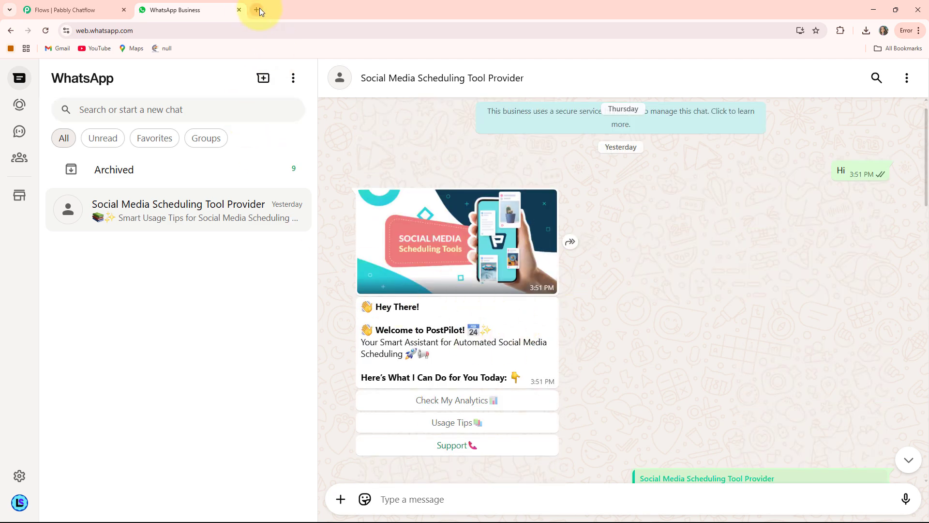
- Open the Pabbly Chatflow website at pabbly.com/chatflow in a new browser tab
left_click(260, 9)
left_click(177, 31)
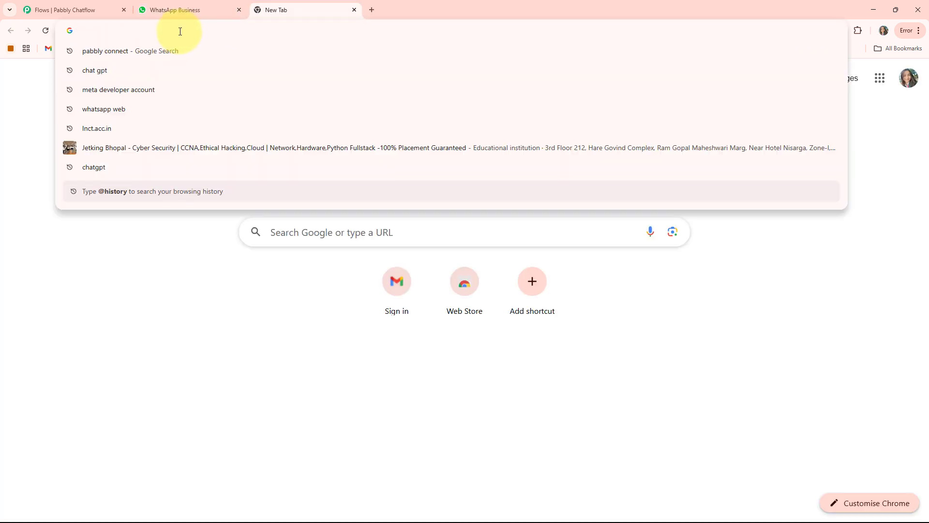
type("pabbly.com/chatflow")
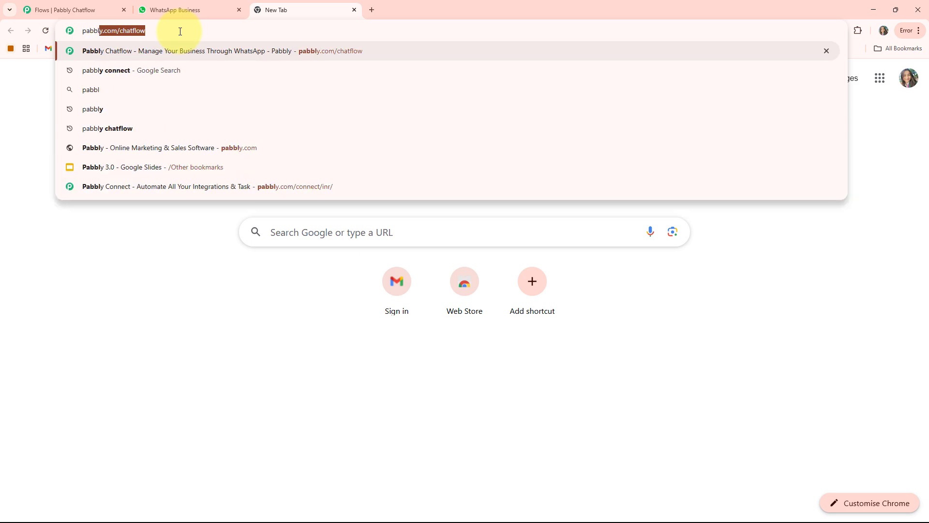
key("Return")
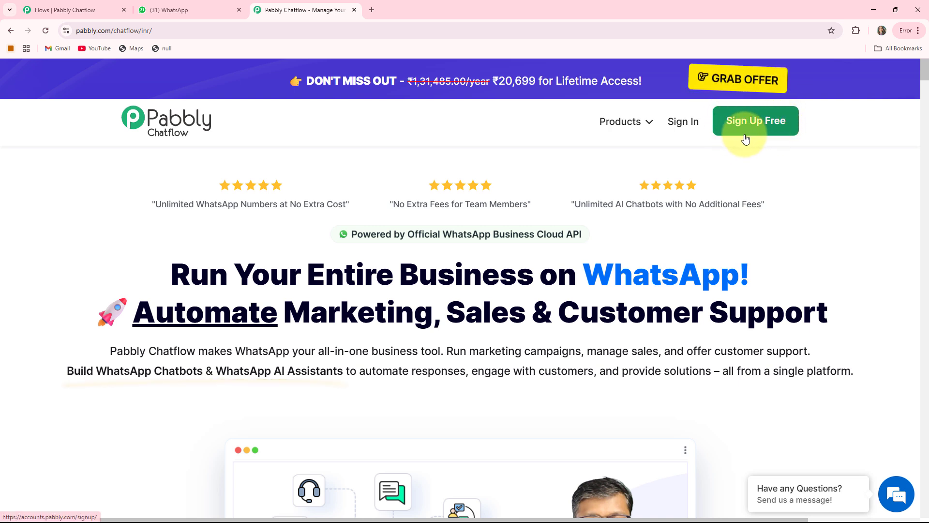
- Sign in to the Pabbly account and access the Pabbly Chatflow application
left_click(683, 122)
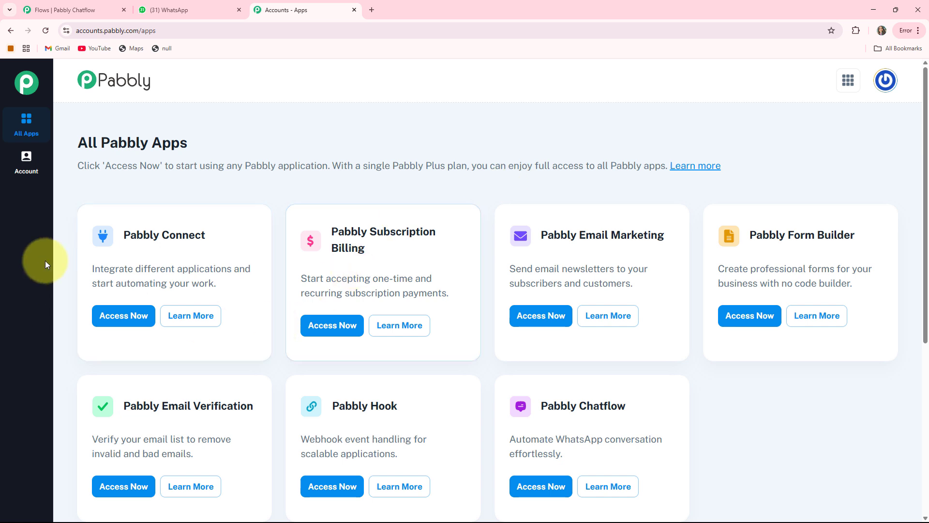
scroll(580, 349, "down", 1)
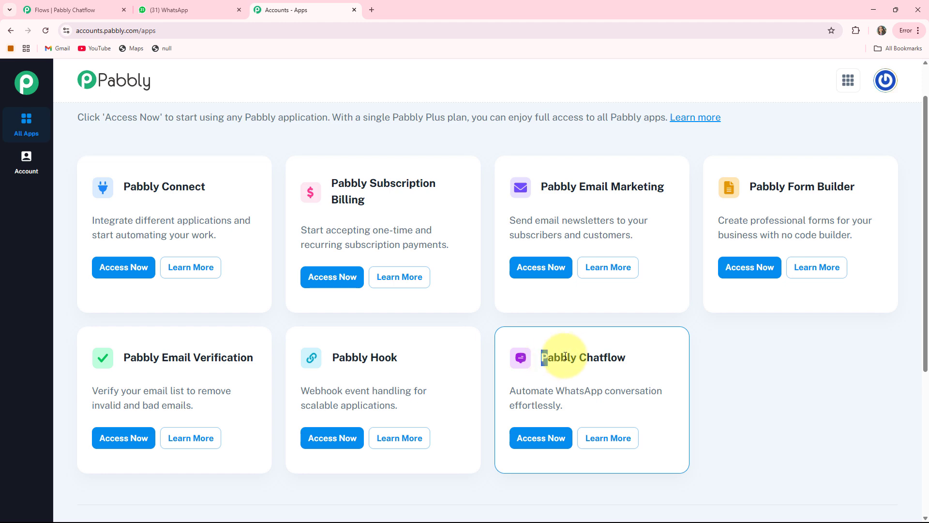
left_click_drag(544, 359, 658, 357)
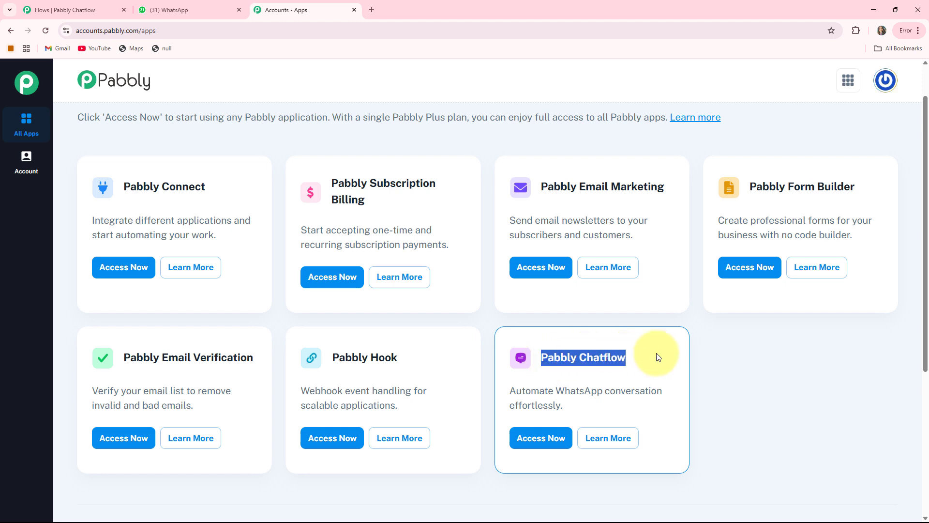
left_click(532, 438)
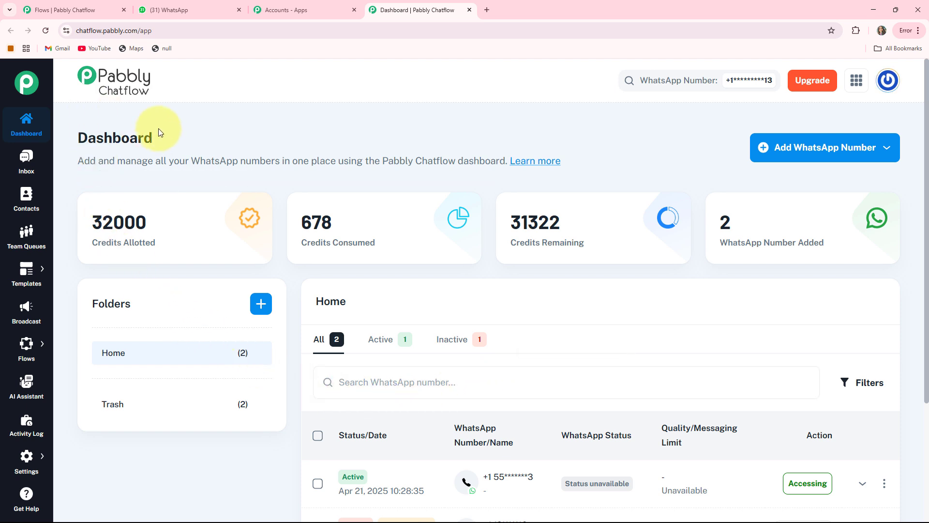
- Examine the allotted, consumed and remaining credits on the Chatflow dashboard
left_click_drag(90, 242, 178, 246)
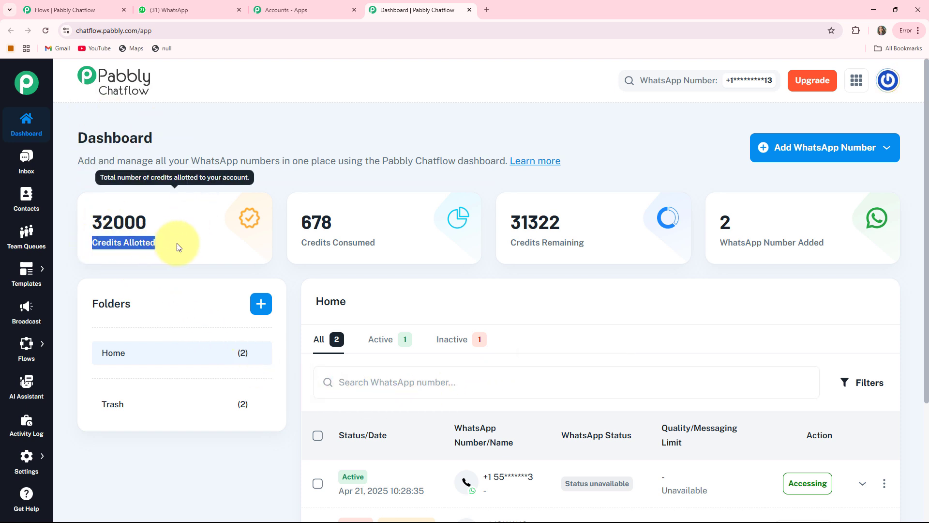
left_click_drag(299, 242, 421, 243)
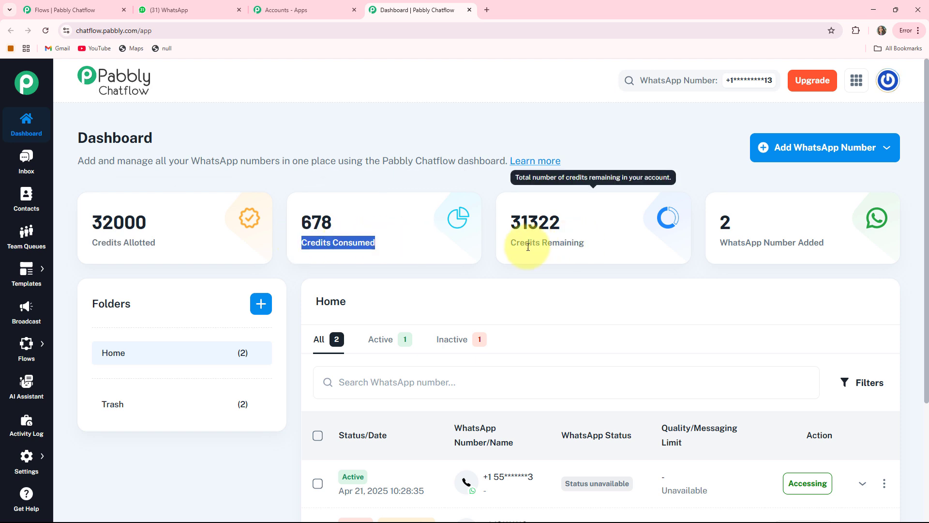
left_click_drag(509, 243, 629, 245)
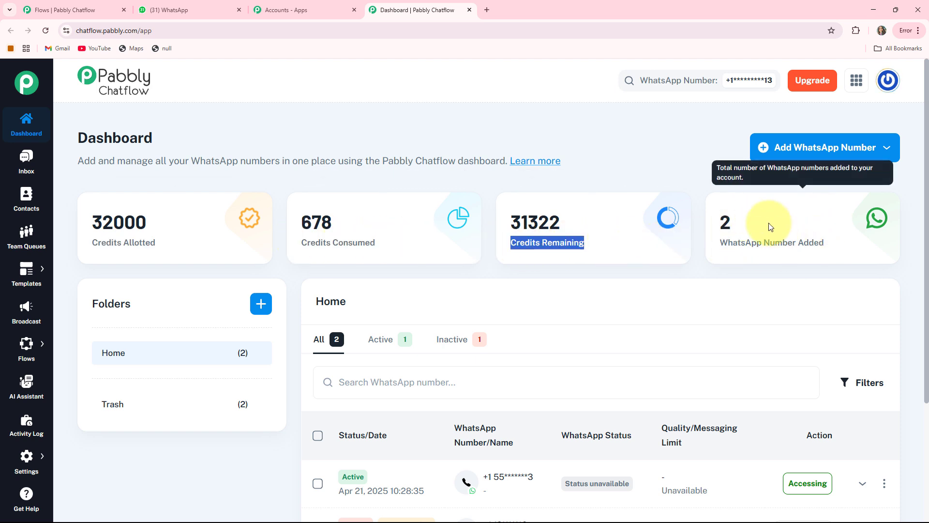
- Check the connection methods for adding a WhatsApp number, and look over the dashboard's folders and number list
left_click(815, 150)
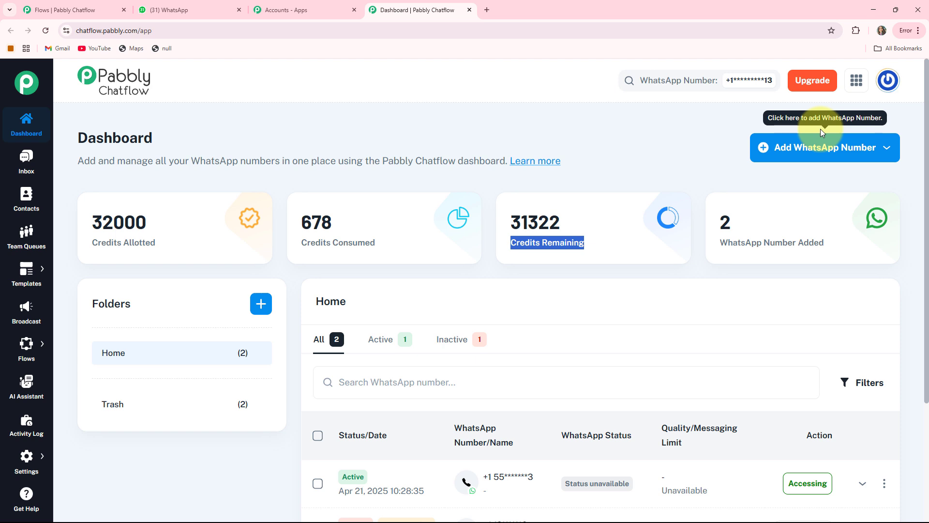
left_click(854, 150)
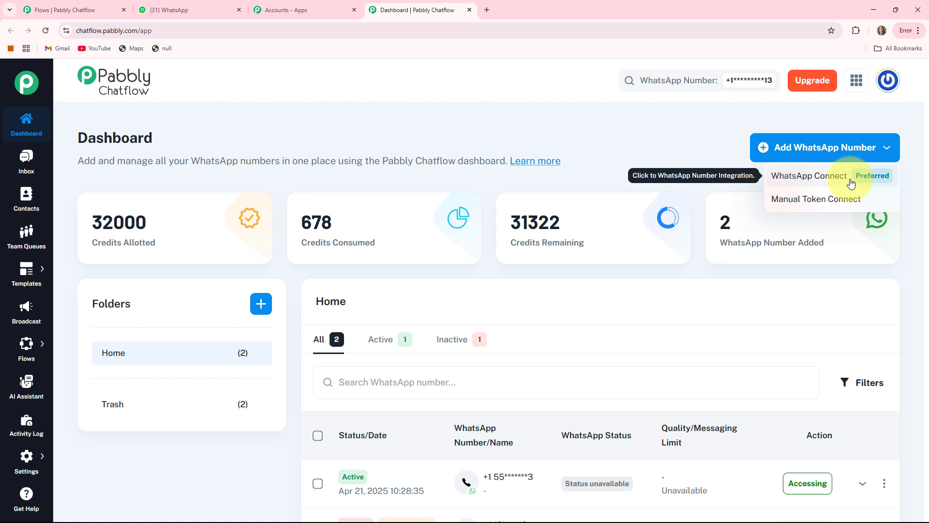
left_click(816, 200)
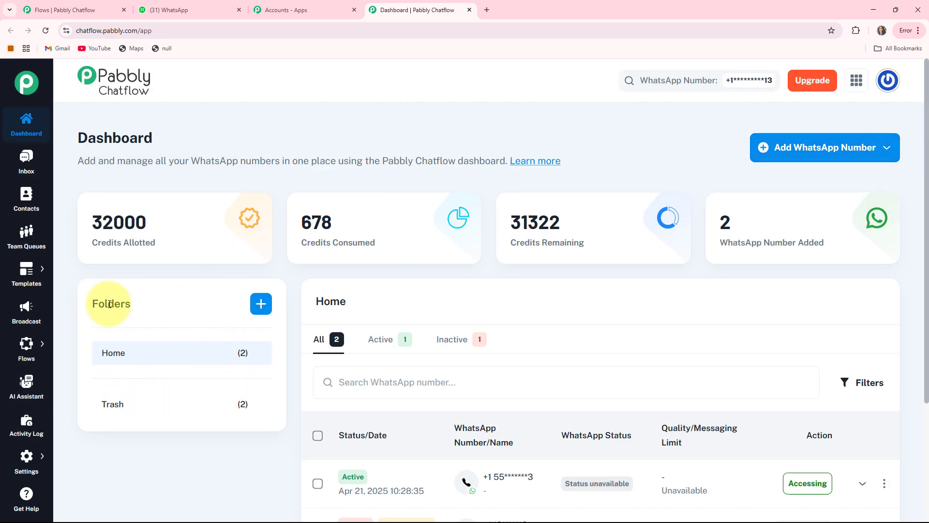
scroll(736, 245, "down", 3)
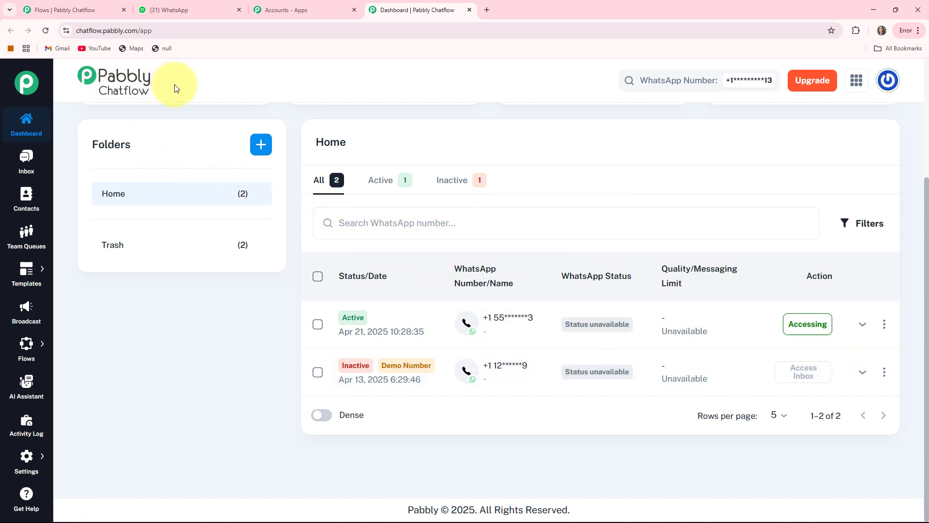
scroll(174, 88, "up", 3)
- Look through the Inbox chats, the Contacts page and the Team Queues page
left_click(25, 162)
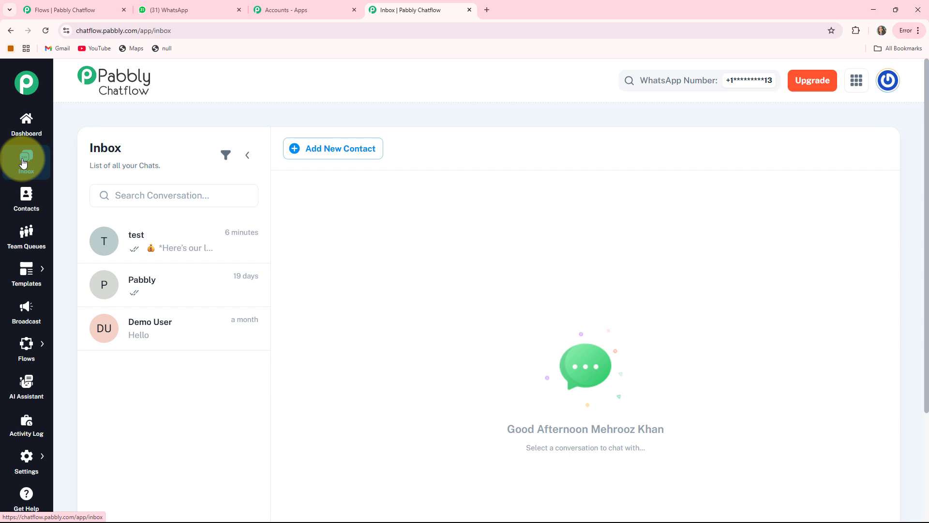
left_click(152, 249)
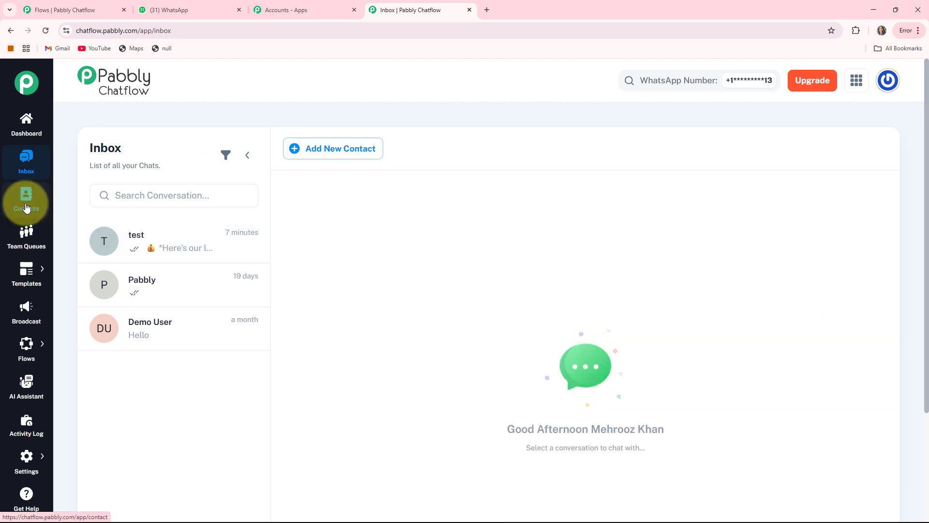
left_click(26, 207)
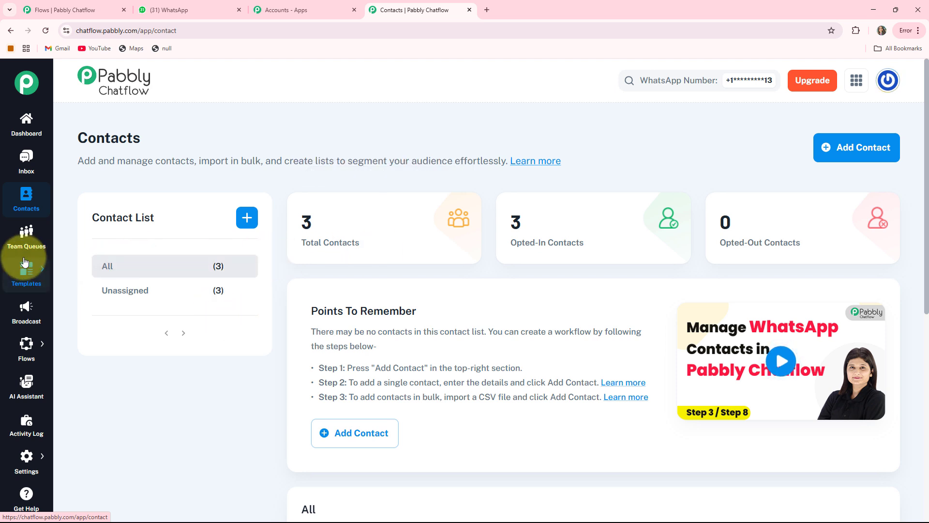
left_click(27, 241)
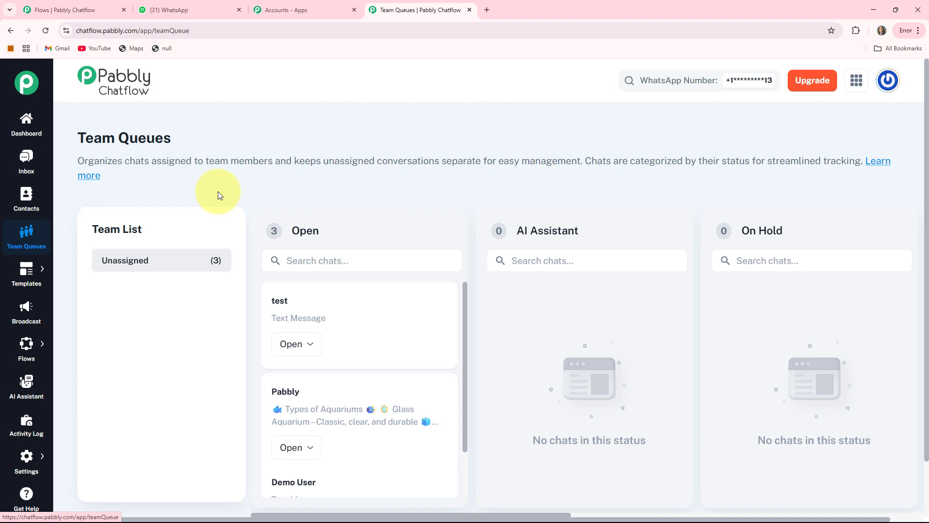
- View the templates list and the Broadcast campaigns page
mouse_move(26, 269)
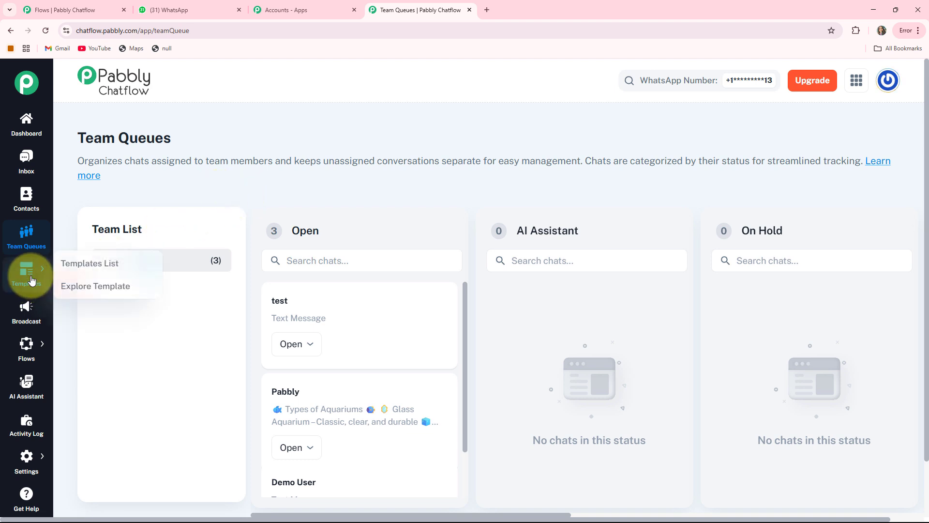
left_click(66, 273)
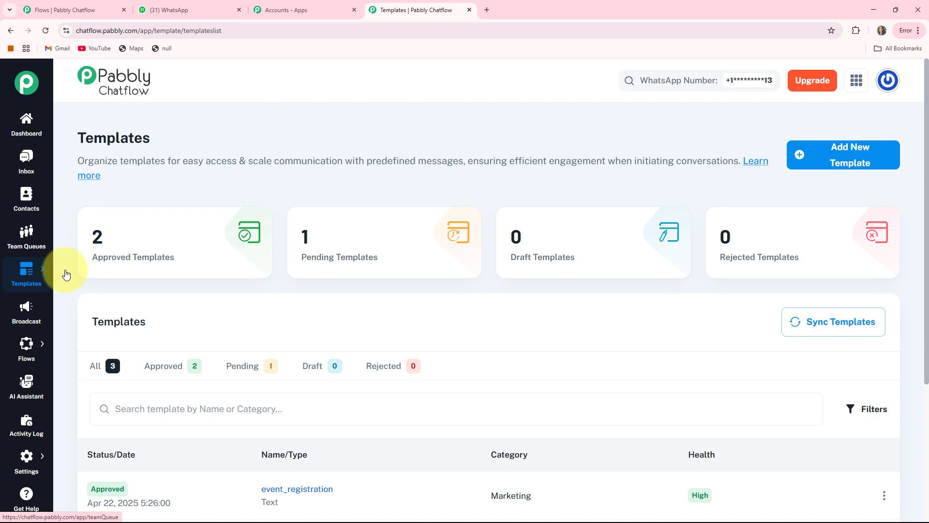
left_click(30, 310)
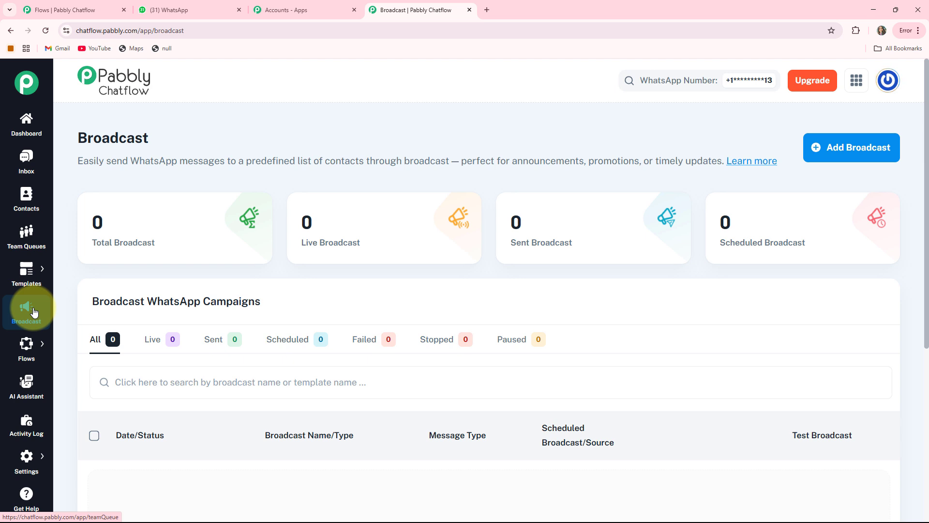
- View the Flow Builder, AI Assistant and Activity Log pages
mouse_move(24, 349)
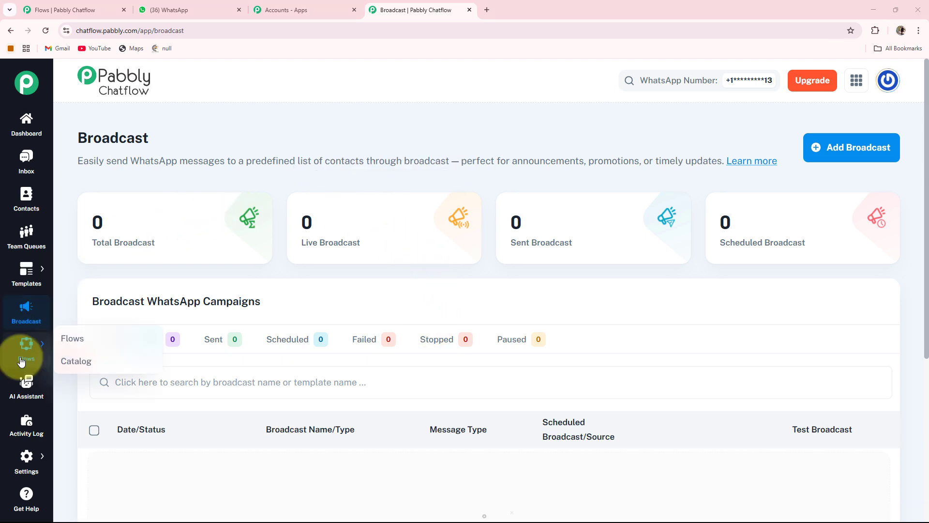
left_click(67, 339)
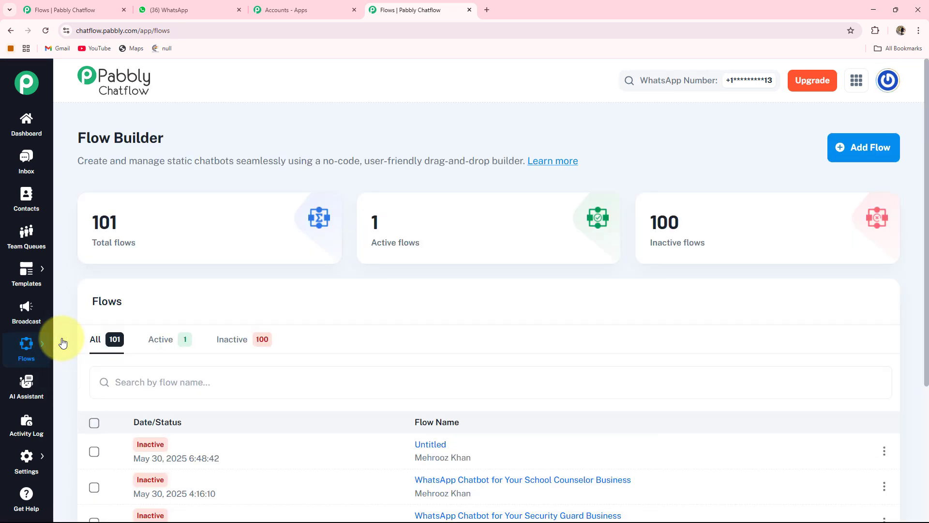
left_click(21, 390)
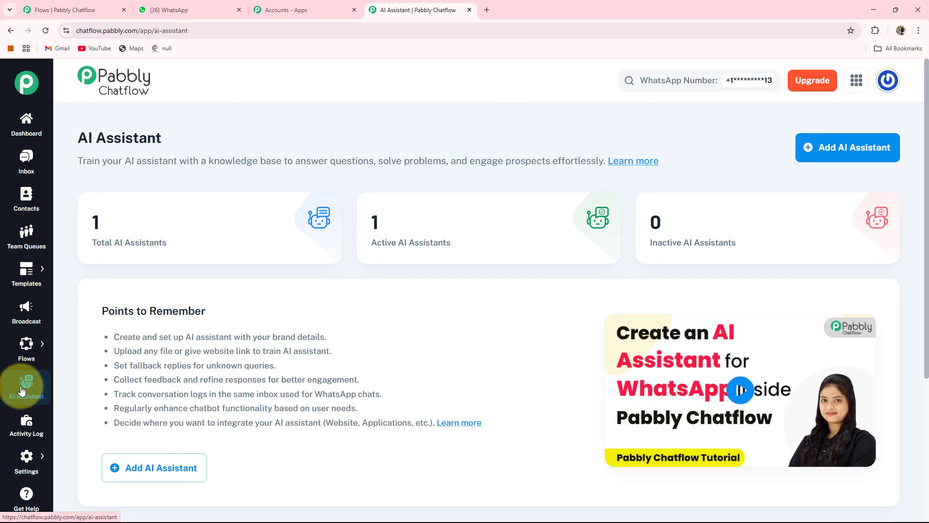
left_click(19, 433)
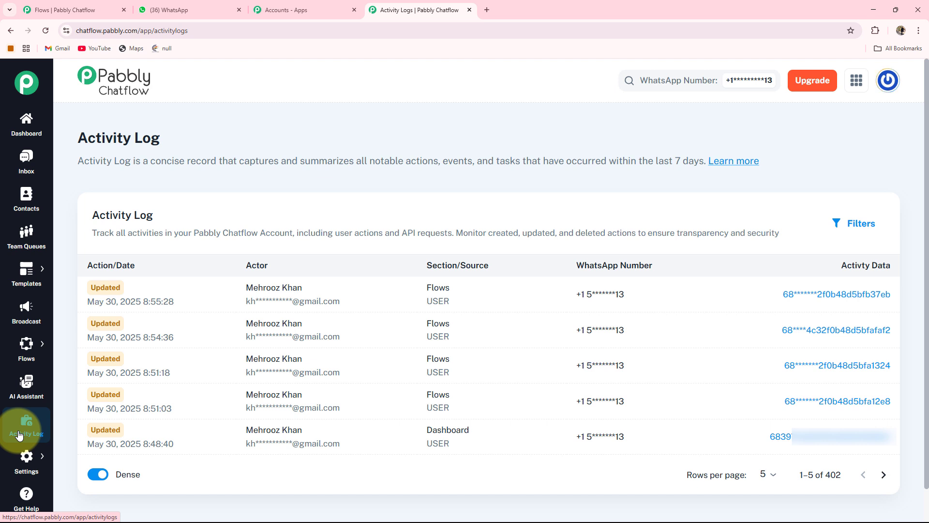
- Look over the Settings options and the Get Help entry
left_click(23, 458)
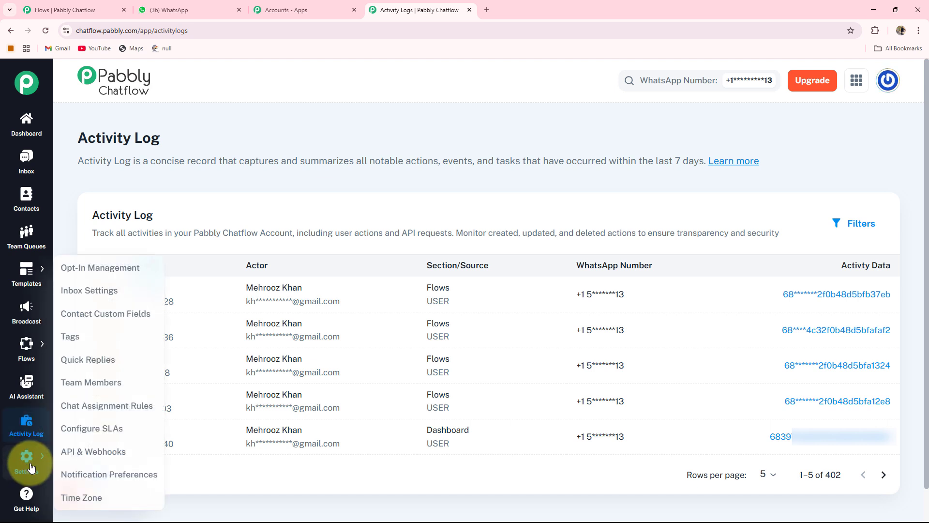
left_click(17, 493)
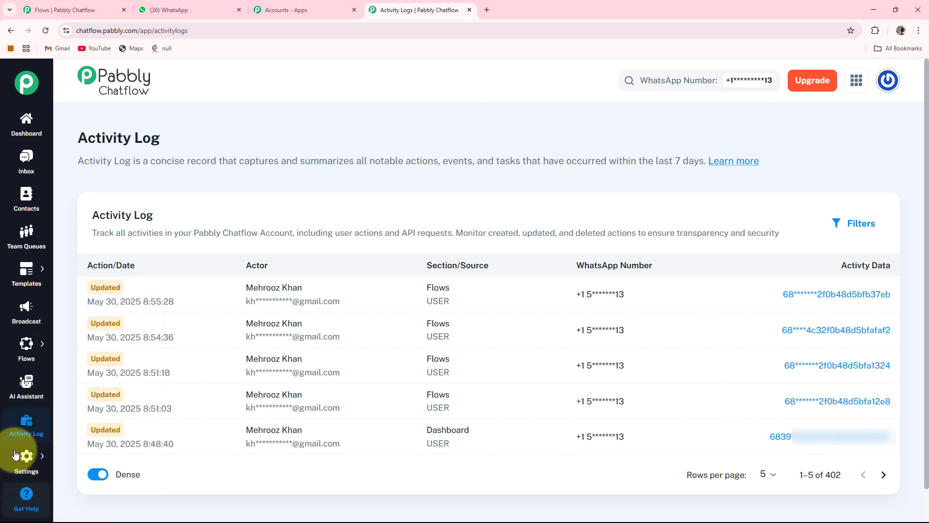
- Add a new flow in the Flow Builder and name it "Chatbot for Your Social Media Scheduling Tool Provider Business"
mouse_move(37, 349)
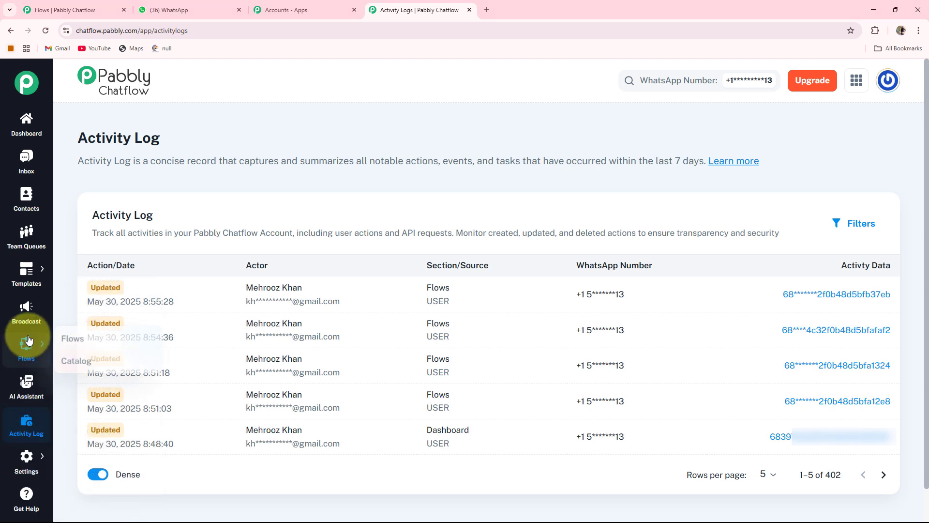
left_click(68, 338)
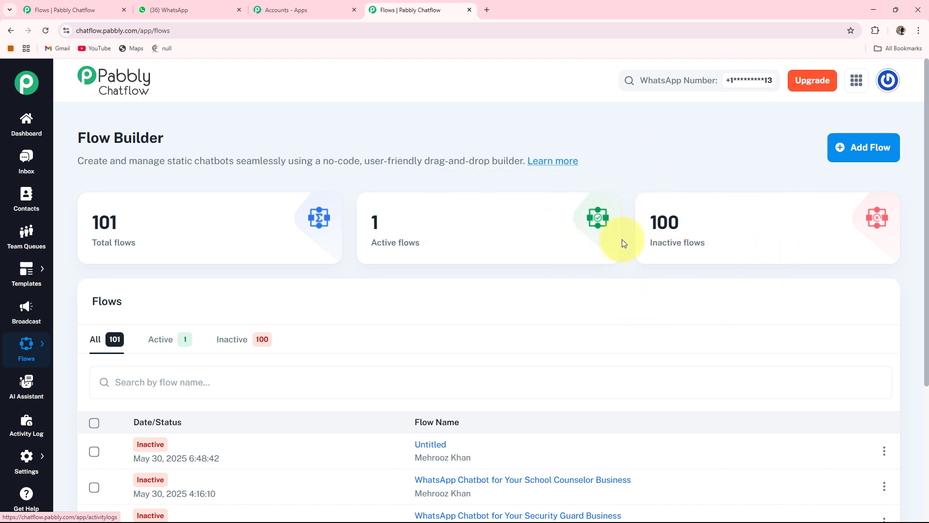
left_click(867, 153)
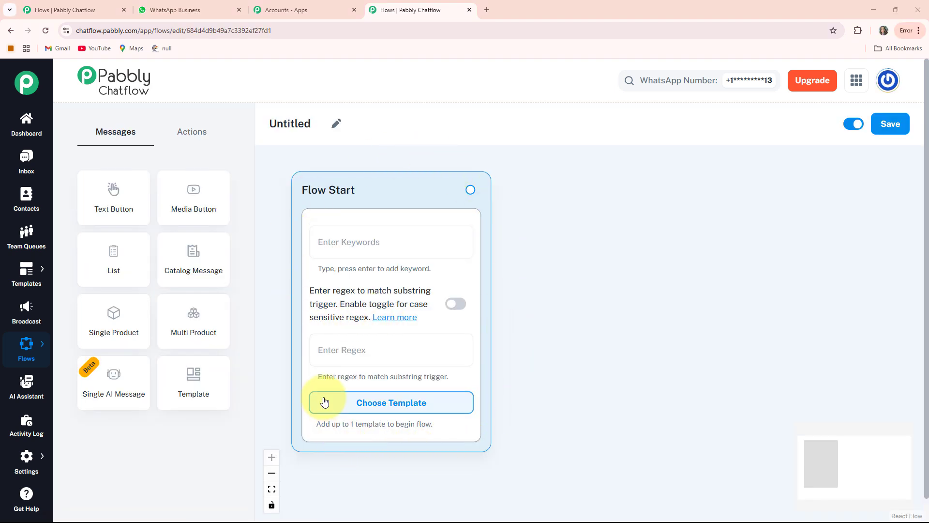
left_click(339, 123)
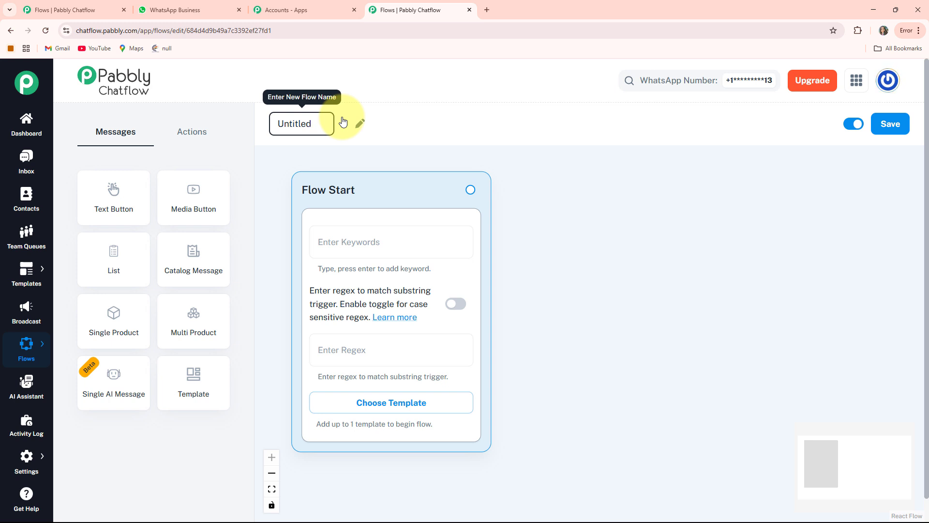
type("Chatbot for Your Social Media Scheduling Tool Provider Business")
key("Return")
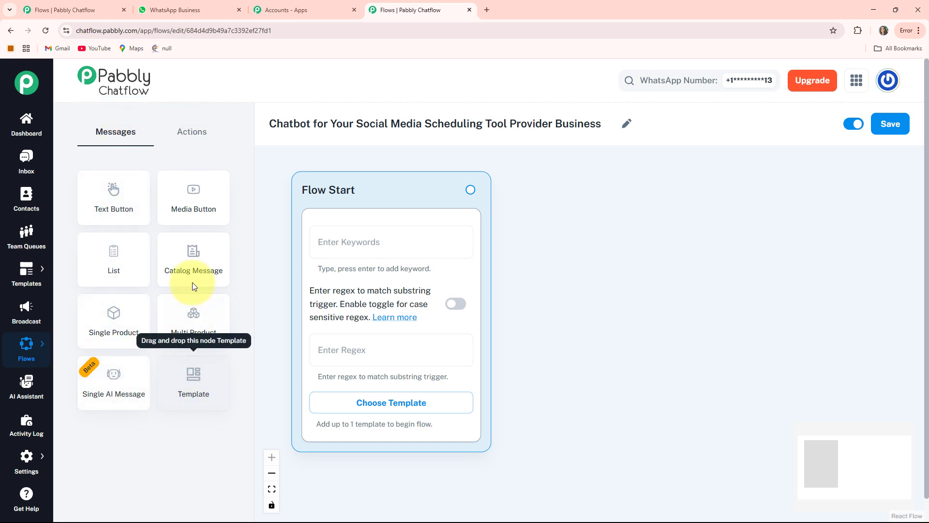
- Look over the action and message node types and the flow's active switch and save option
left_click(190, 136)
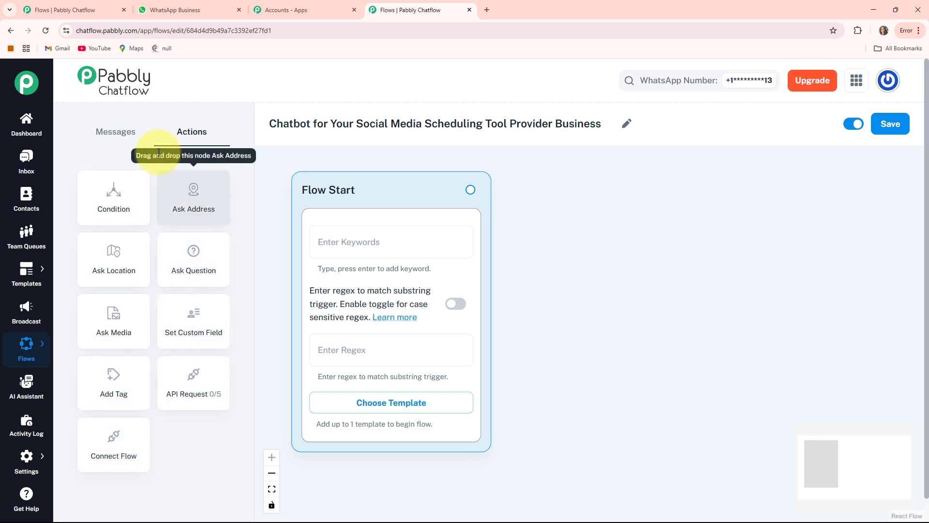
left_click(119, 142)
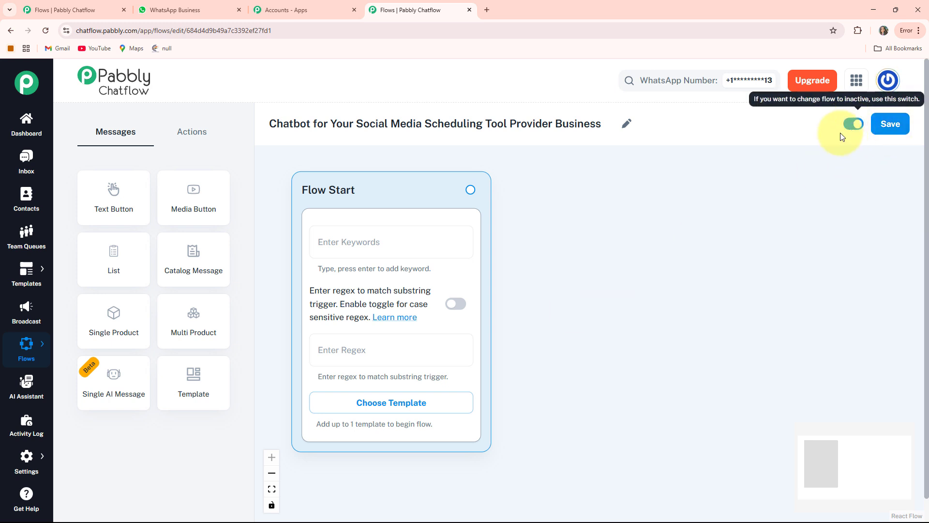
left_click(885, 126)
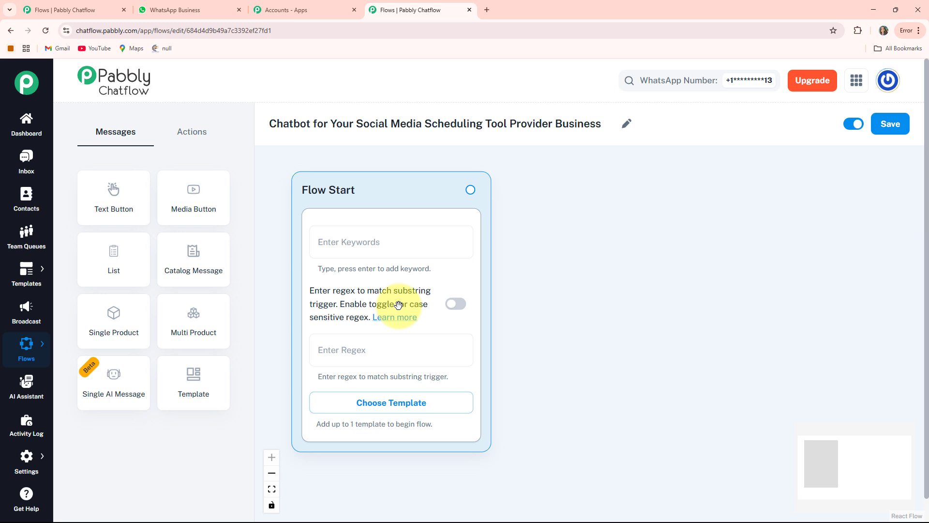
- Enable case-sensitive regex matching in Flow Start and view the list of approved templates
left_click(455, 311)
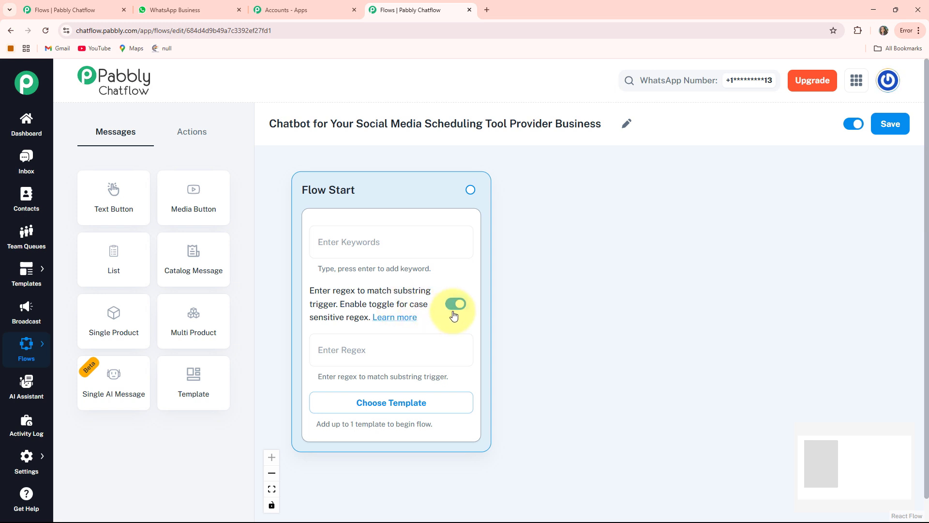
left_click(404, 410)
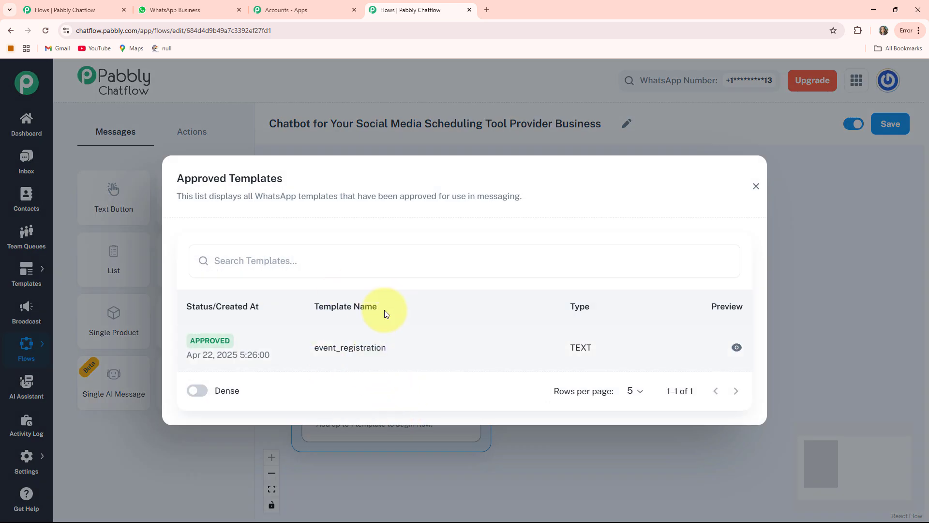
left_click(755, 186)
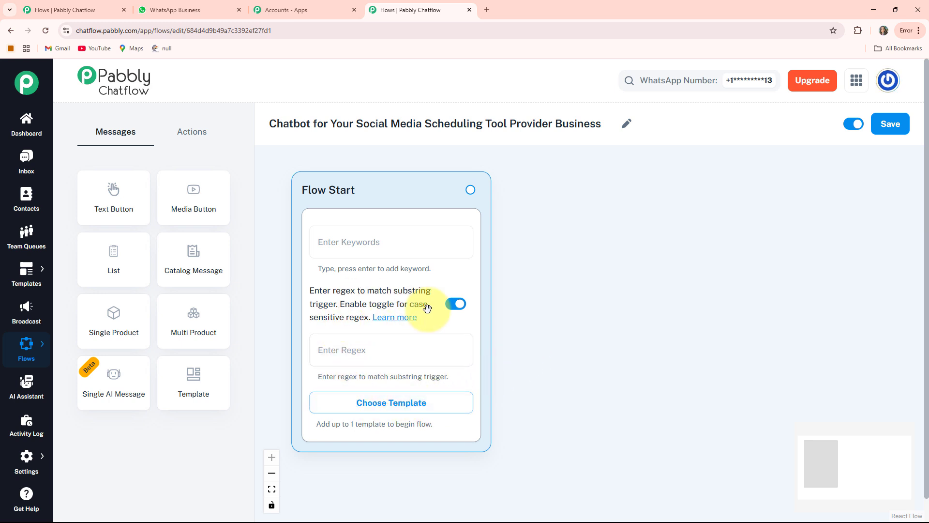
- Set the Flow Start trigger regex to [\s\S]+
left_click(329, 350)
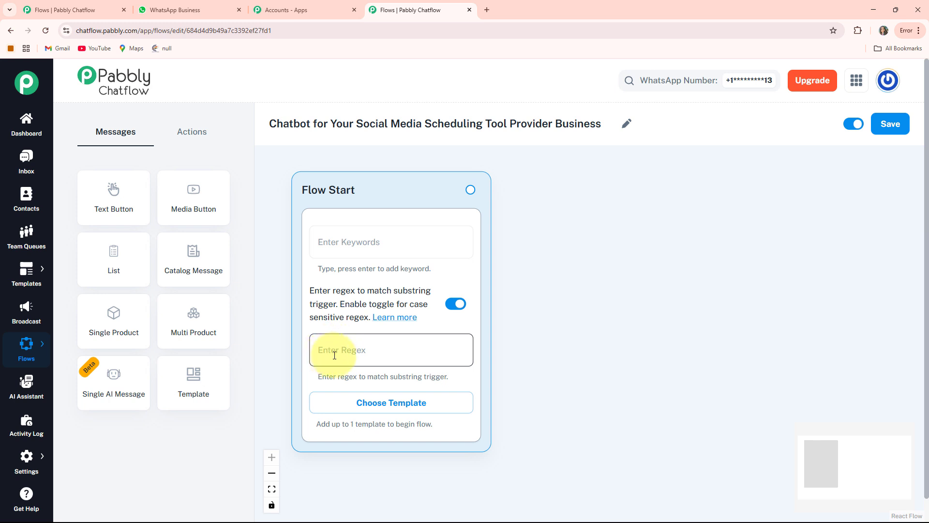
type("[\\s\\S]+")
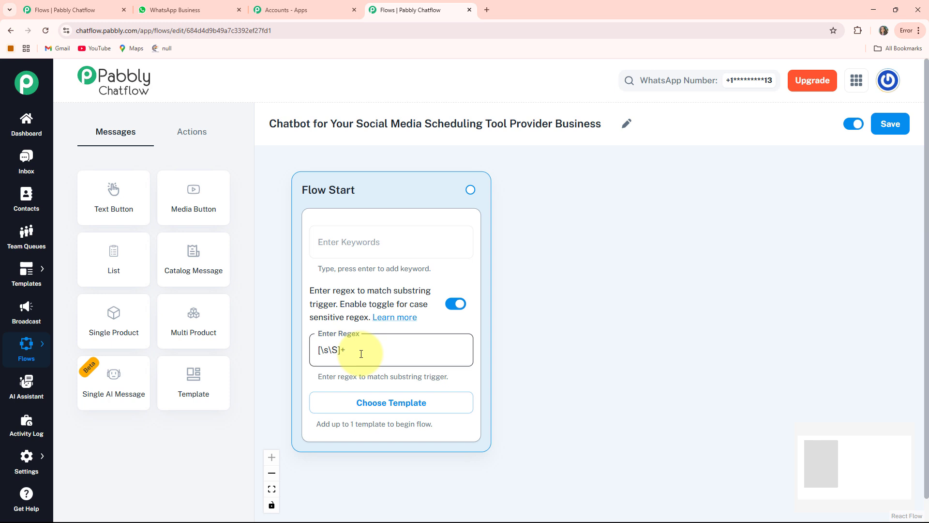
left_click_drag(575, 343, 577, 355)
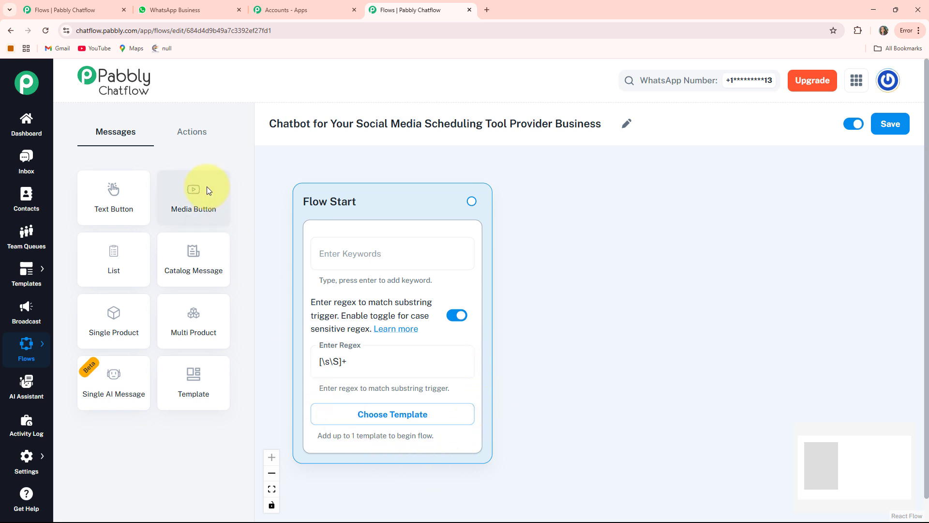
- Add a Media Button message beside Flow Start, set its media type to Image and upload the "Social Media Scheduling Tools" picture
left_click_drag(207, 186, 554, 173)
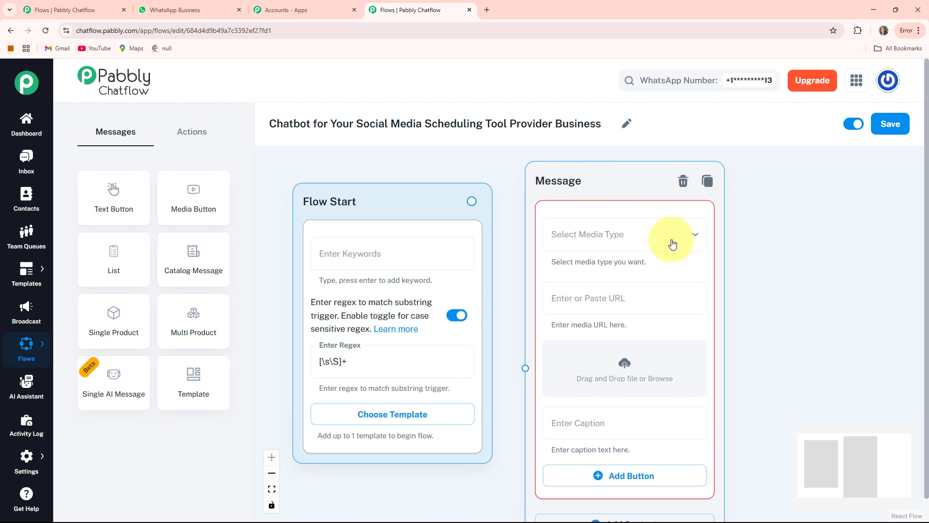
left_click_drag(755, 296, 716, 287)
left_click(616, 222)
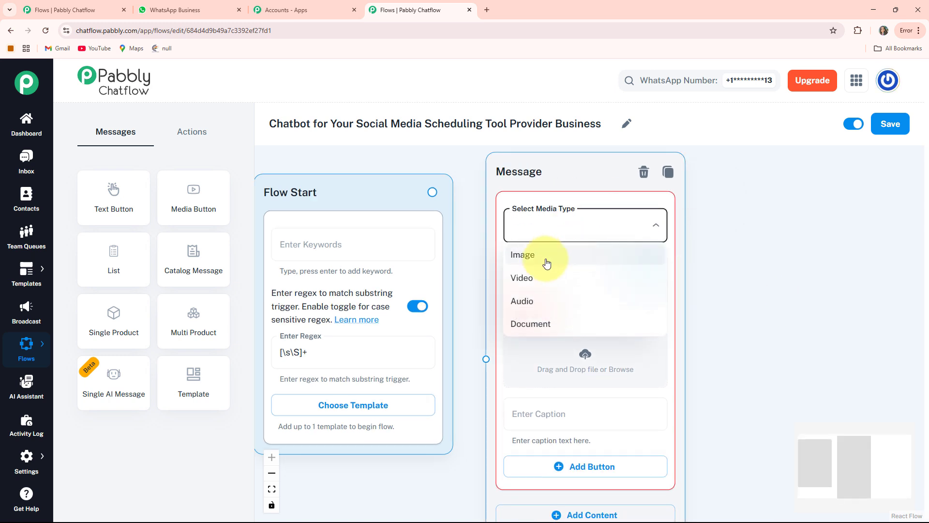
left_click(543, 253)
left_click_drag(725, 325, 677, 308)
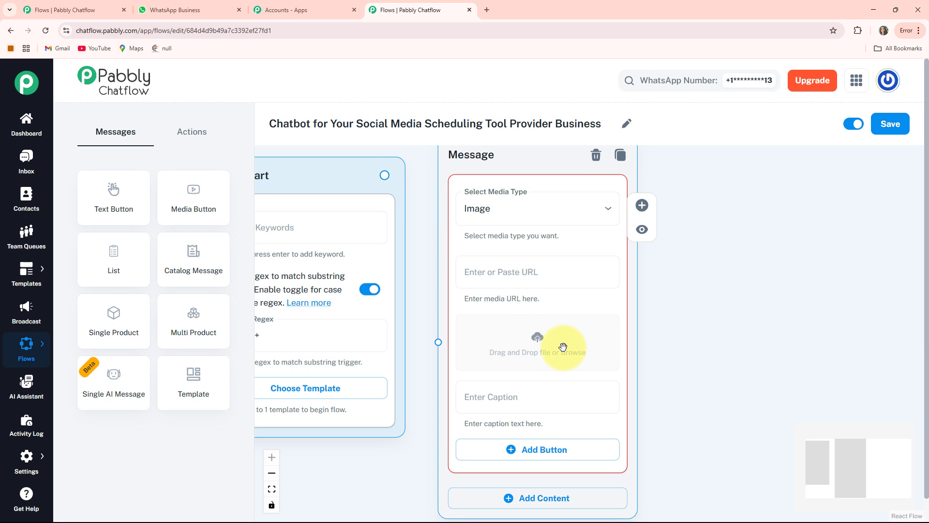
left_click(539, 339)
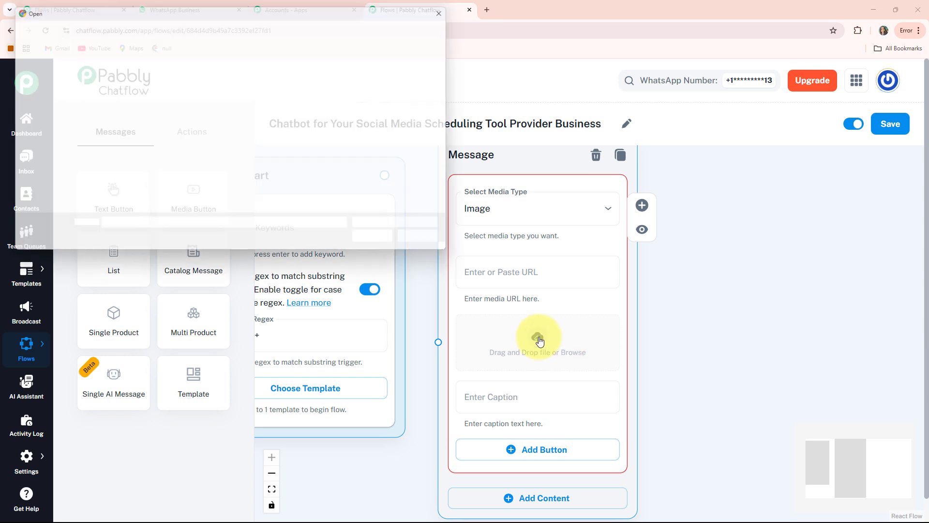
double_click(113, 108)
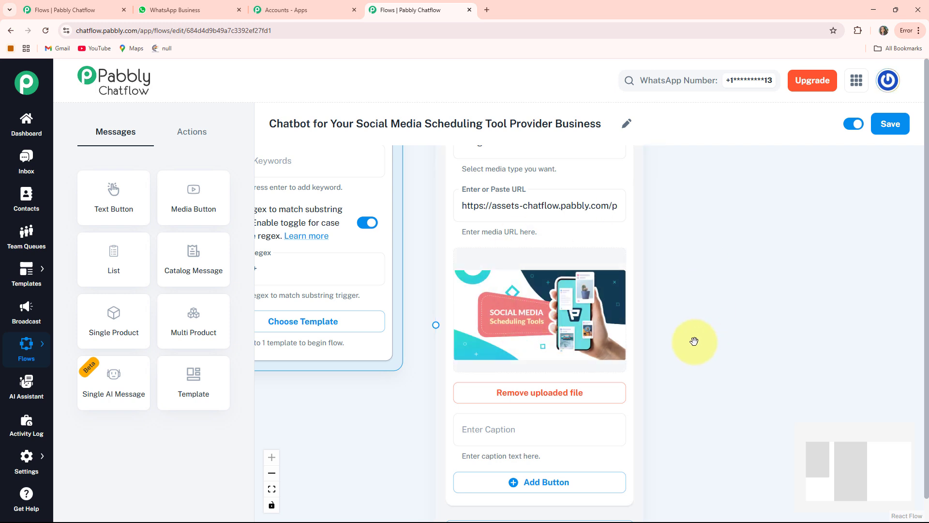
- Add Text + Button content below the image and paste in the welcome message ending with "*Here's What I Can Do for You Today:*"
scroll(668, 376, "down", 2)
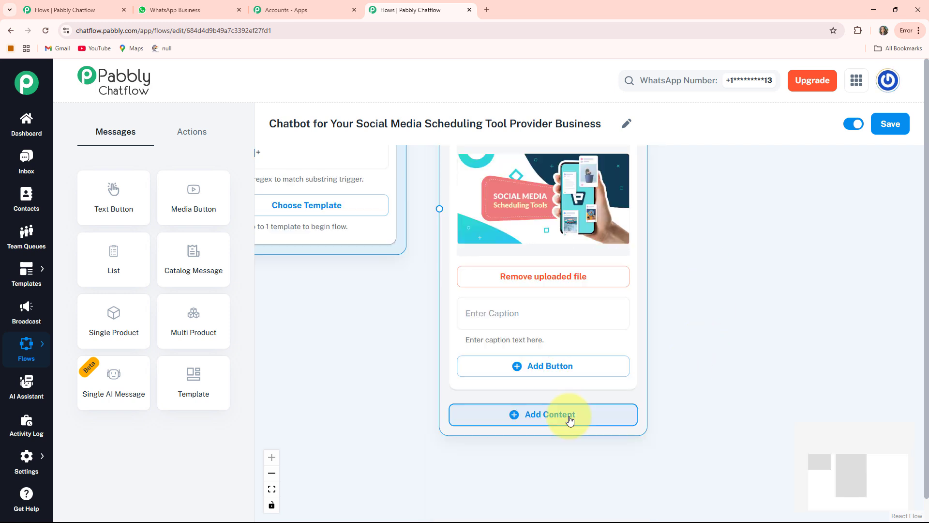
left_click(534, 419)
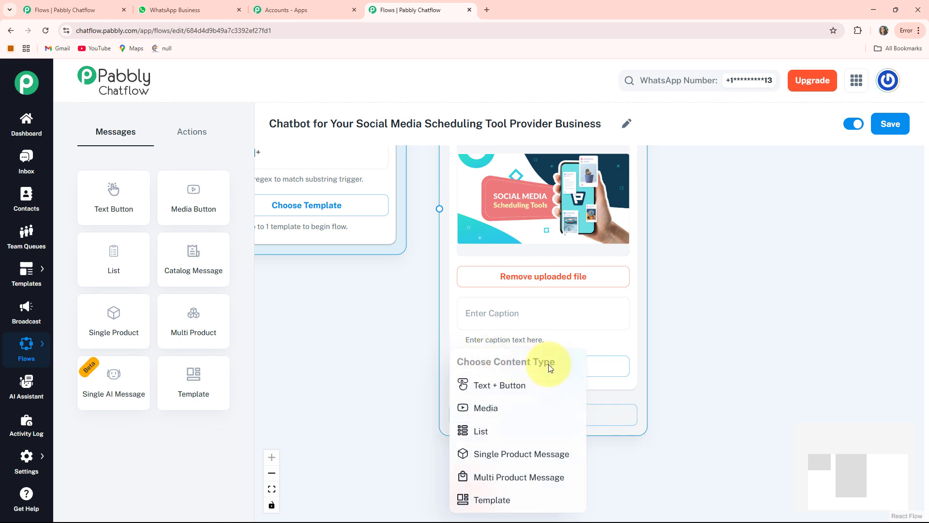
left_click(513, 386)
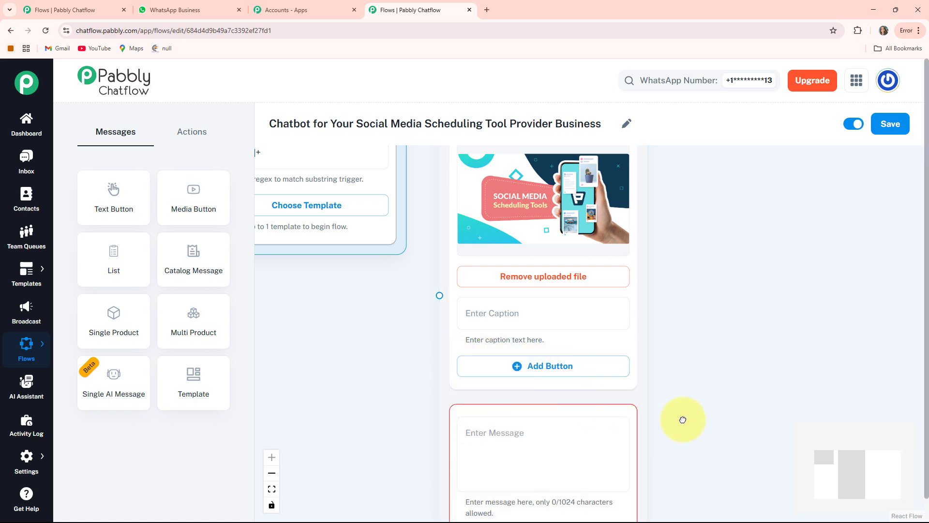
scroll(619, 397, "down", 2)
left_click(472, 333)
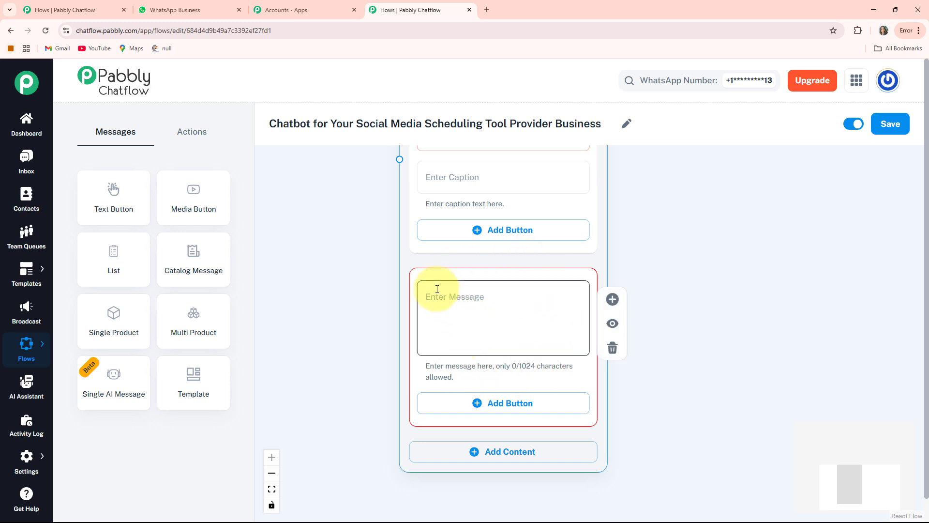
key("ctrl+v")
key("Down")
key("Down")
key("Down")
key("Down")
key("Down")
key("Down")
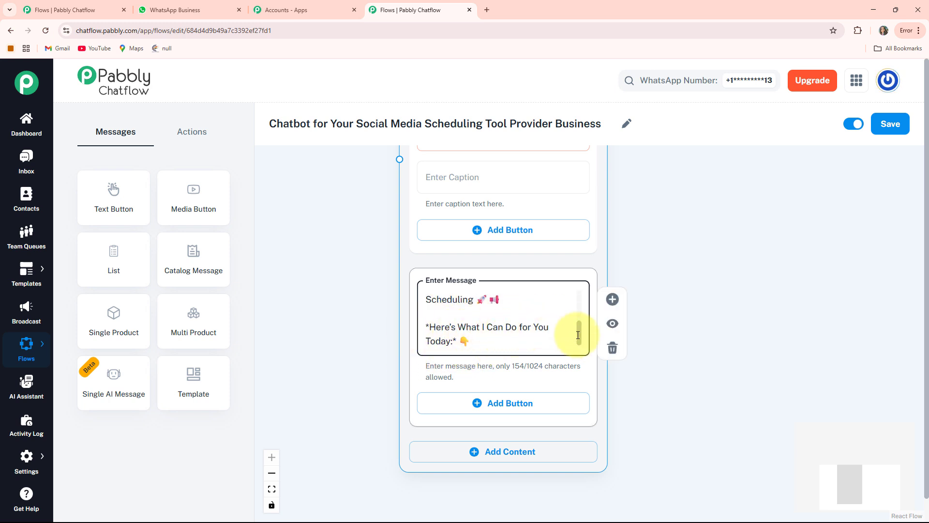
- Add three reply buttons to the welcome message, labelled "Check My Analytics📊", "Usage Tips📚" and "Support📞"
left_click_drag(639, 393, 636, 340)
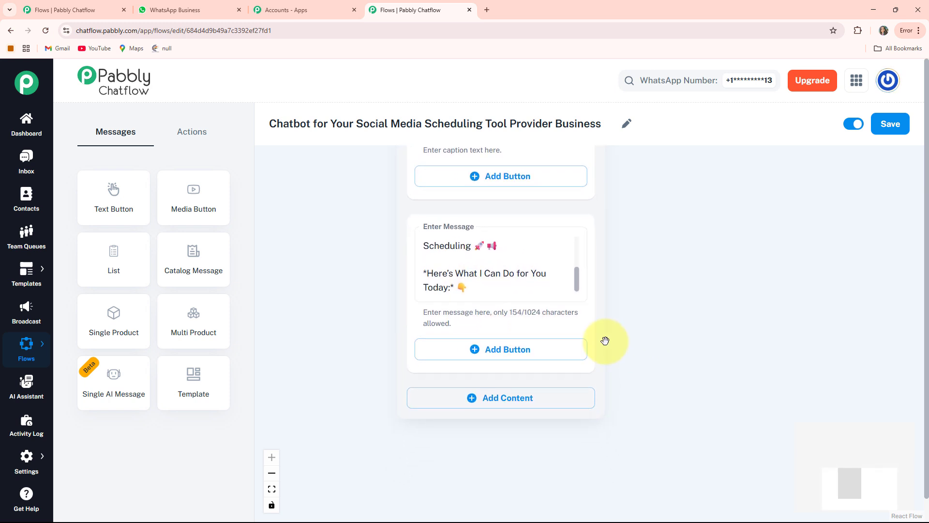
left_click(524, 354)
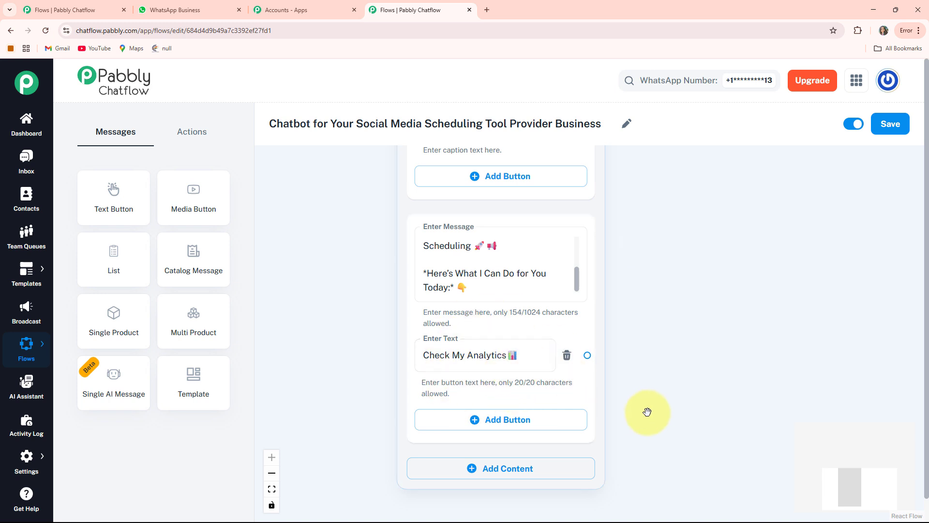
left_click_drag(647, 410, 635, 326)
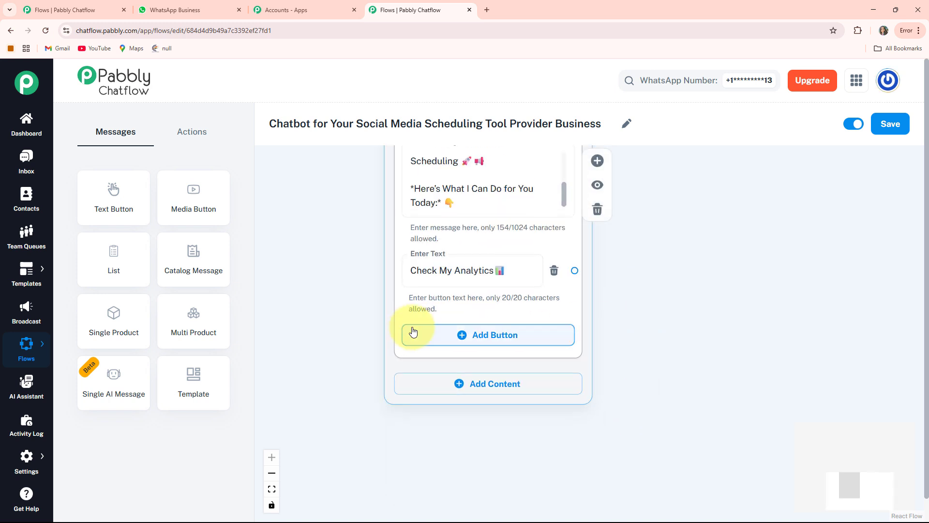
left_click(512, 333)
type("Usage Tips📚")
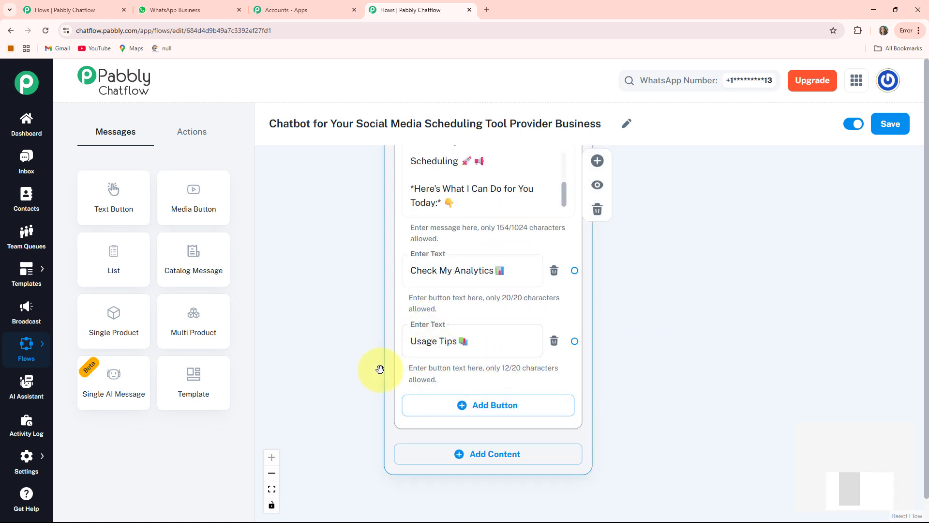
scroll(484, 377, "down", 1)
left_click(494, 396)
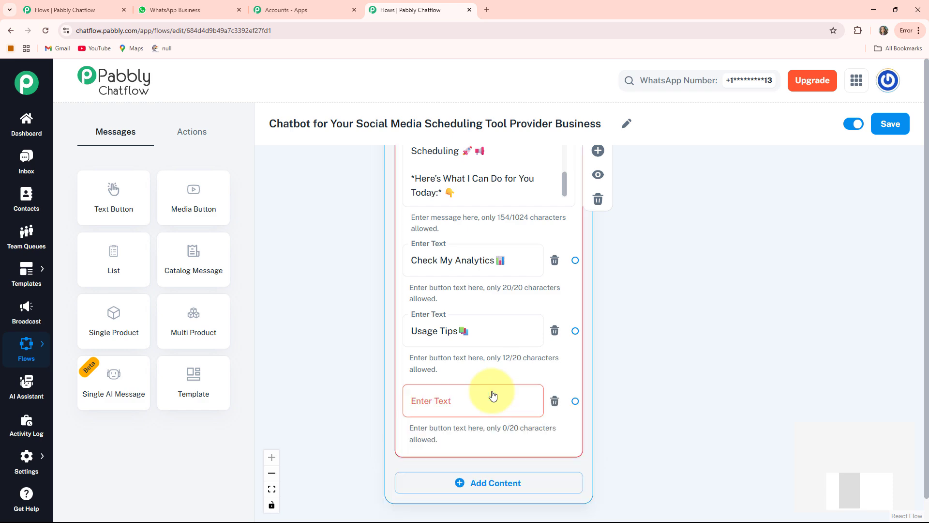
left_click(493, 396)
type("Support 📞")
- Shift the Flow Start node farther from the message node and connect its output to the message node's input
scroll(503, 379, "down", 2)
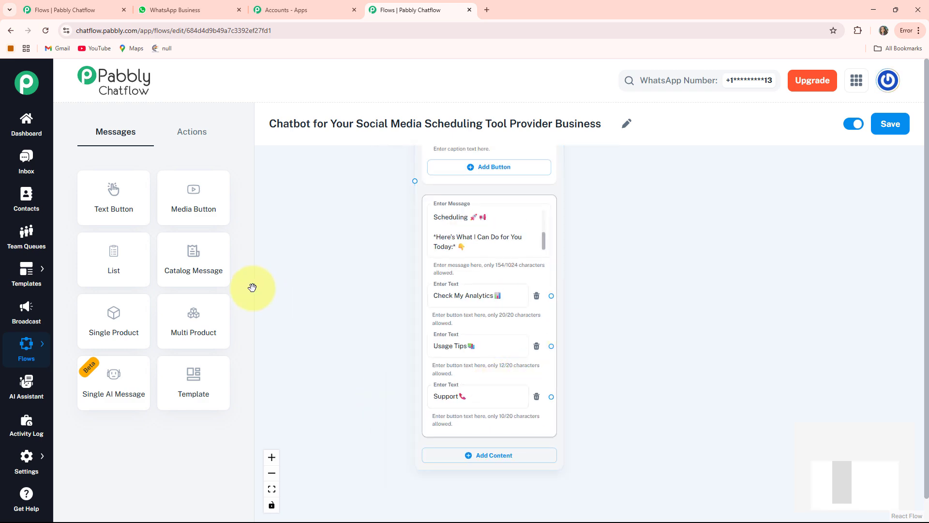
left_click_drag(344, 252, 407, 454)
left_click_drag(371, 202, 381, 331)
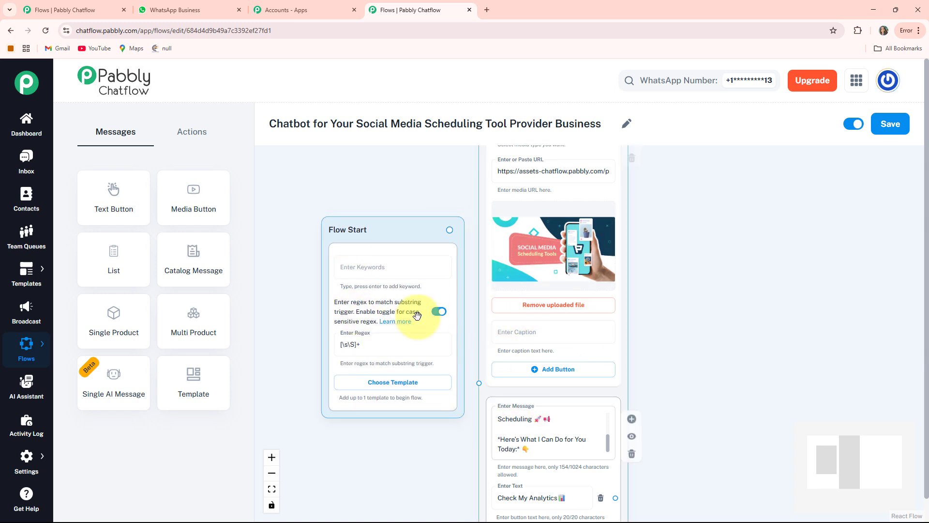
left_click_drag(405, 232, 376, 230)
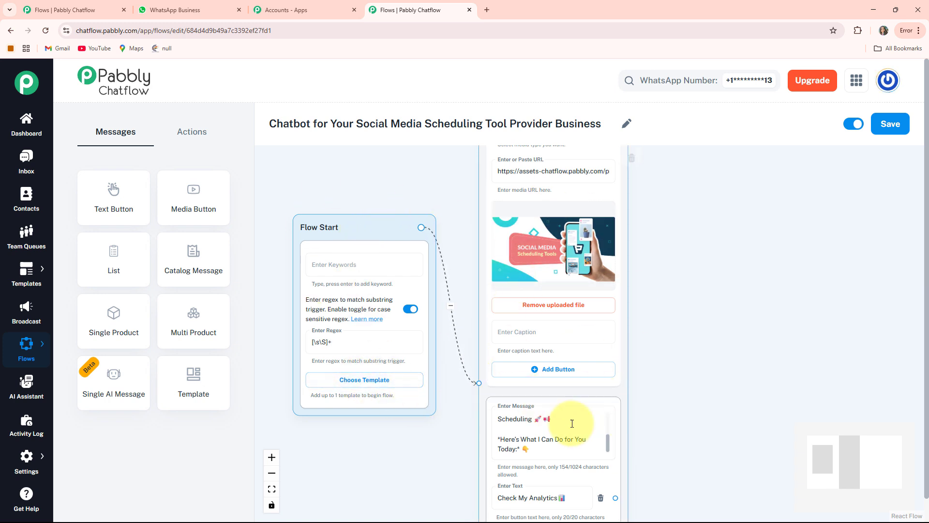
left_click_drag(679, 403, 559, 187)
scroll(576, 257, "up", 2)
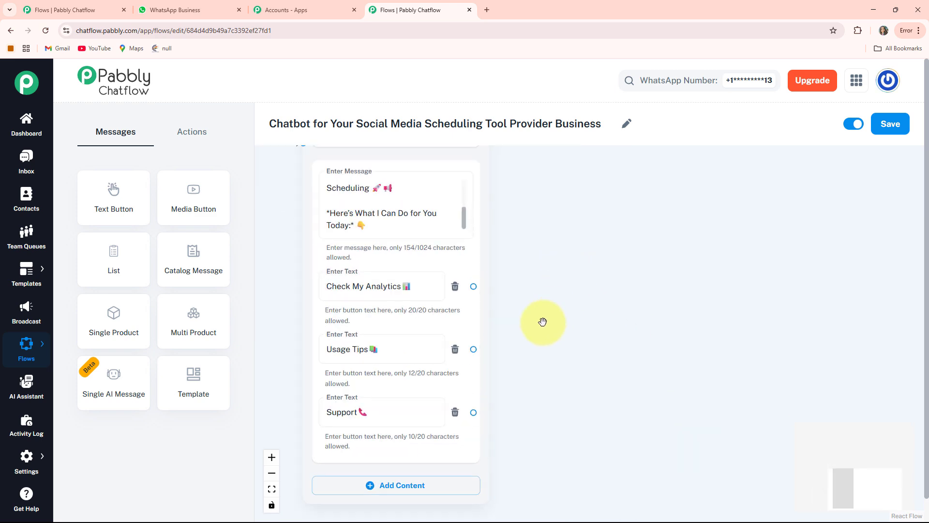
- Branch a new Text + Button message off the "Check My Analytics📊" reply button
left_click_drag(544, 321, 581, 276)
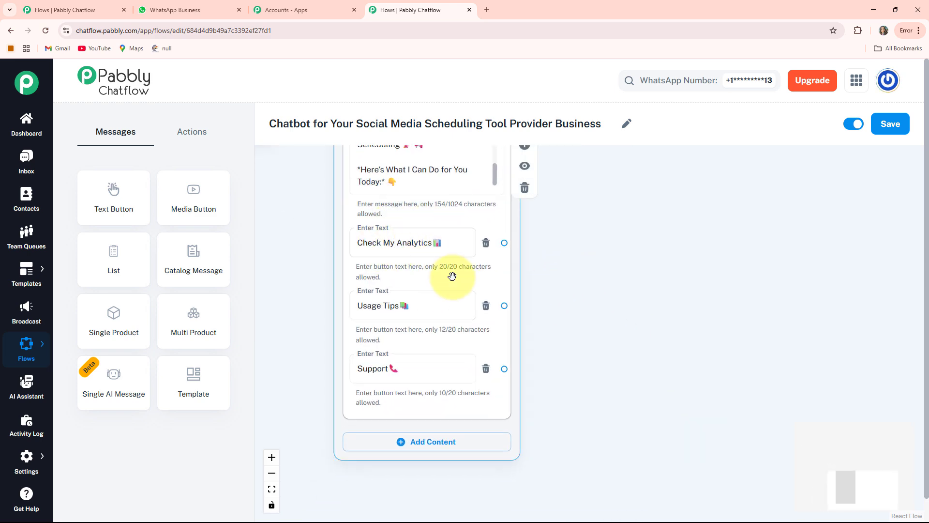
left_click_drag(670, 311, 580, 354)
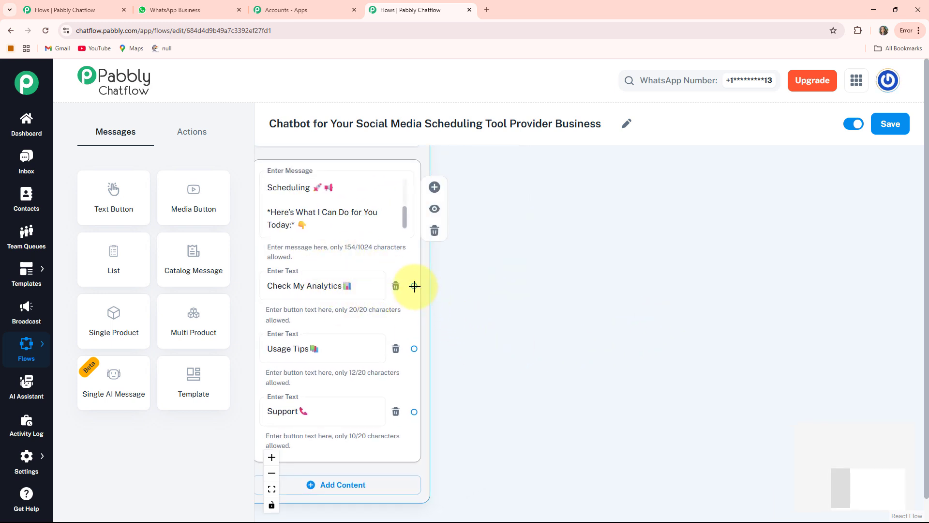
left_click_drag(414, 285, 483, 267)
left_click_drag(526, 173, 542, 170)
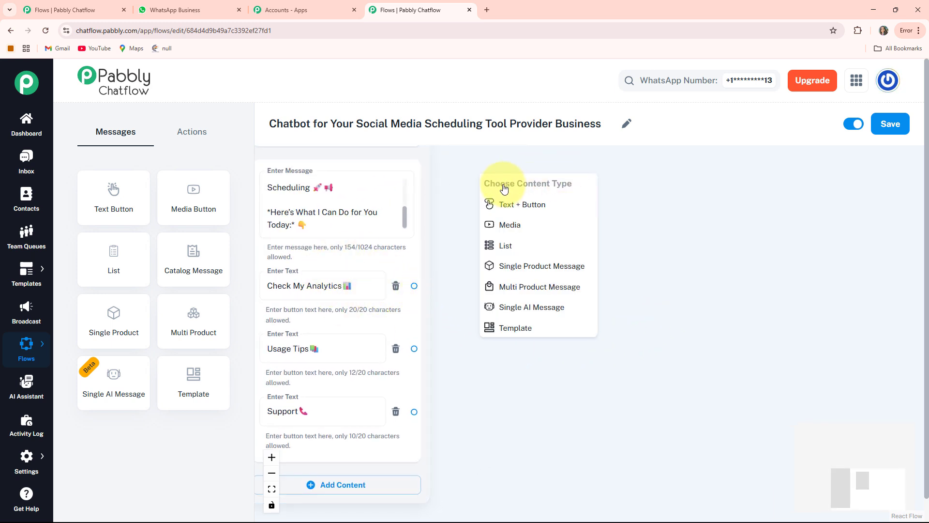
left_click(513, 204)
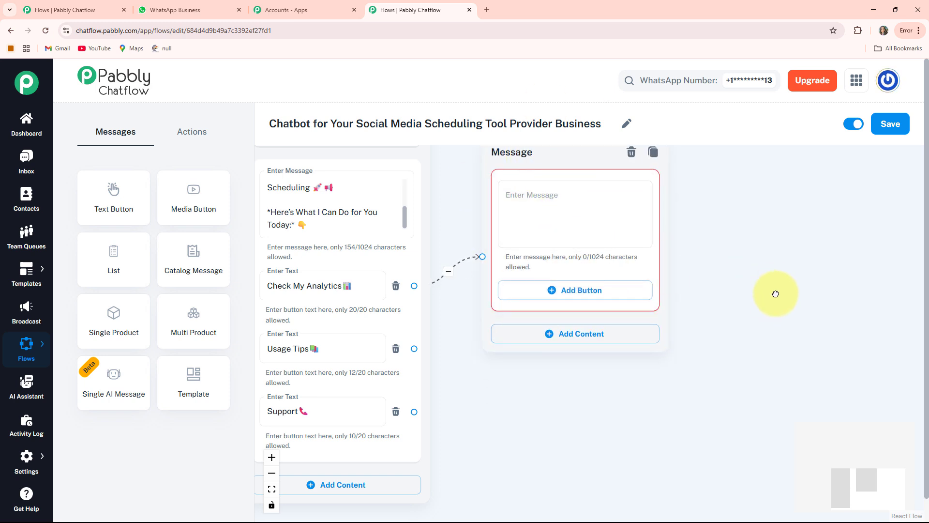
- Enter the message "📊 *Here's what we can show you:*" and add reply buttons "🔹Post Performance", "🔹Best Times to Post" and "🔹 Audience Insights"
left_click_drag(774, 293, 767, 339)
left_click(531, 254)
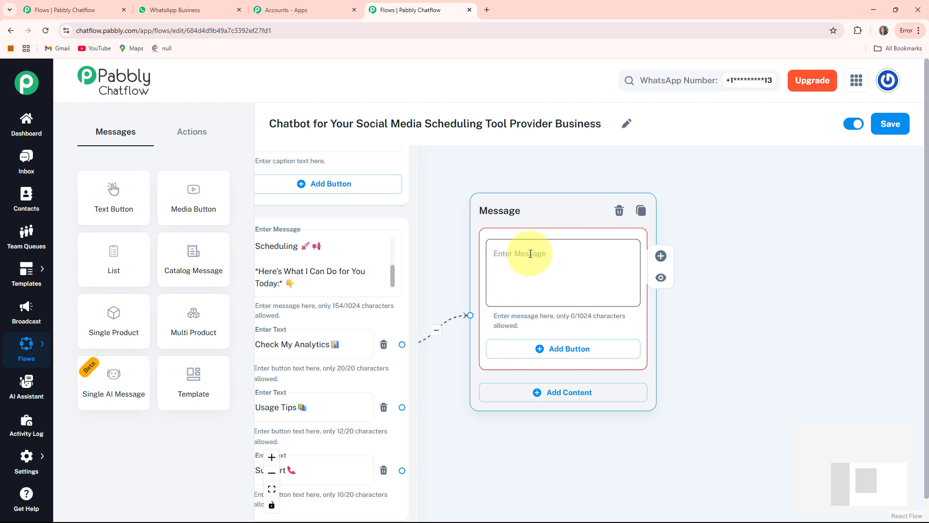
type("📊 *Here’s what we can show you:*")
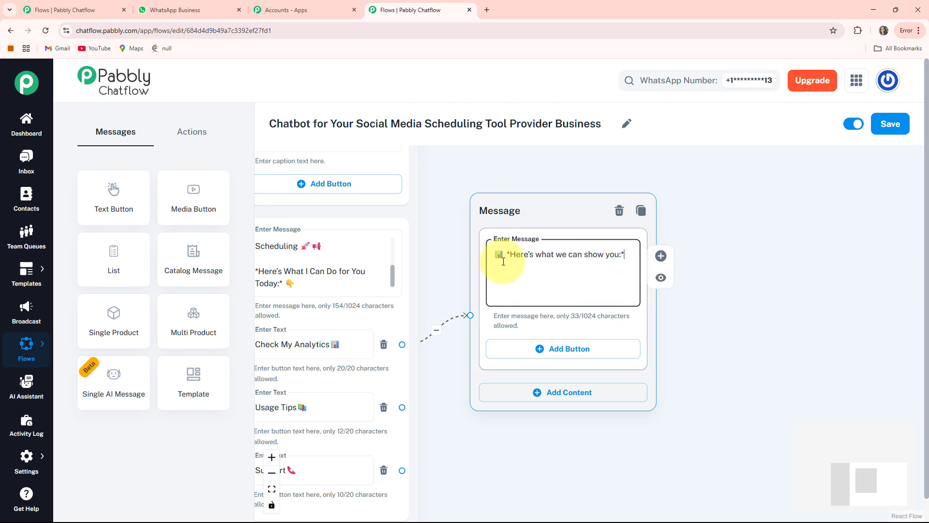
left_click_drag(686, 336, 685, 300)
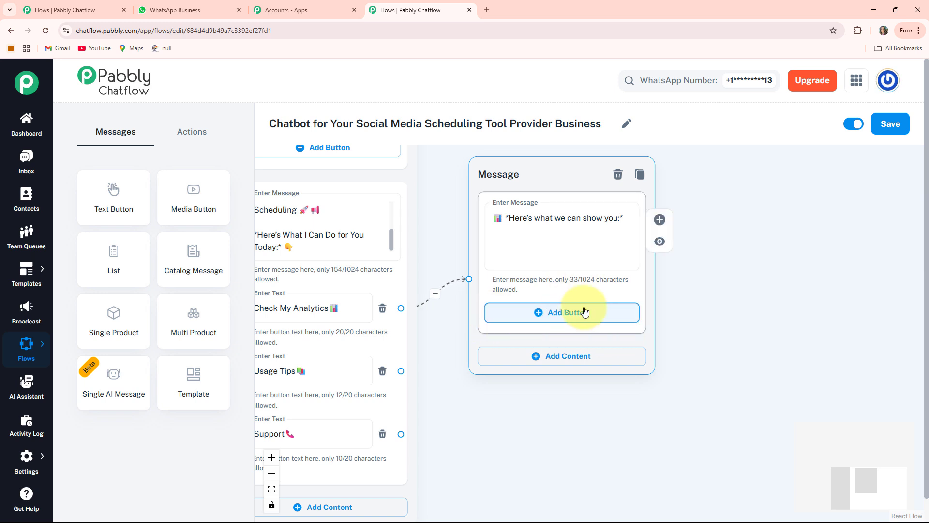
left_click(559, 314)
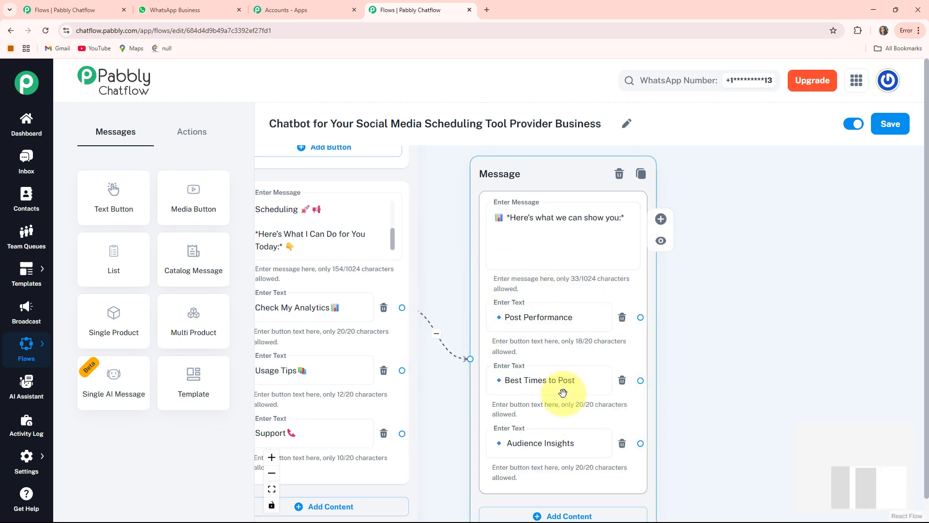
left_click_drag(723, 423, 701, 374)
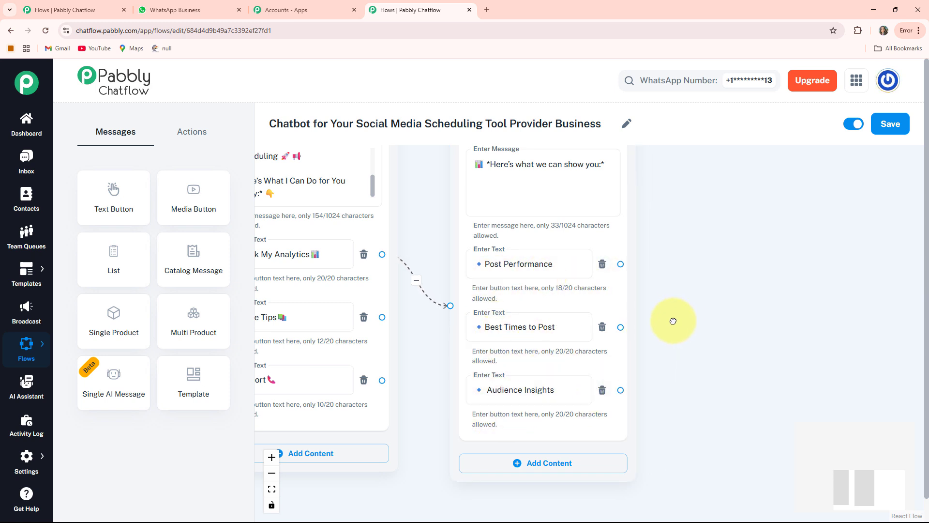
- Branch a new Text + Button message off the "Post Performance" reply button
left_click_drag(672, 317, 583, 368)
left_click(400, 345)
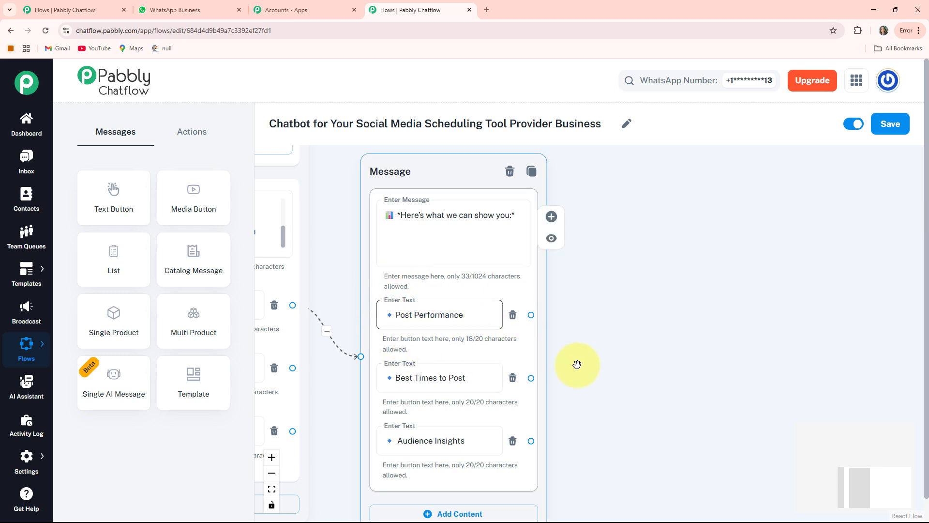
left_click(615, 352)
left_click_drag(614, 352, 535, 358)
left_click(363, 319)
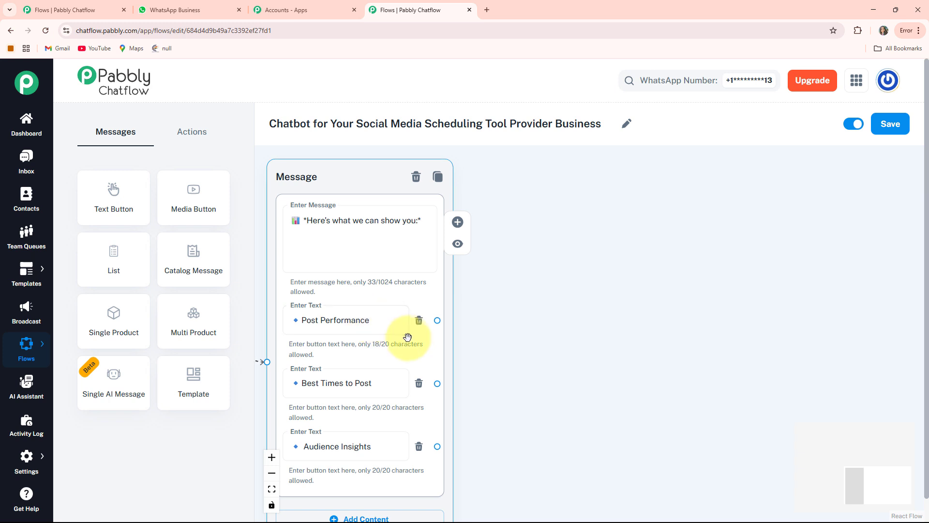
left_click_drag(437, 321, 473, 286)
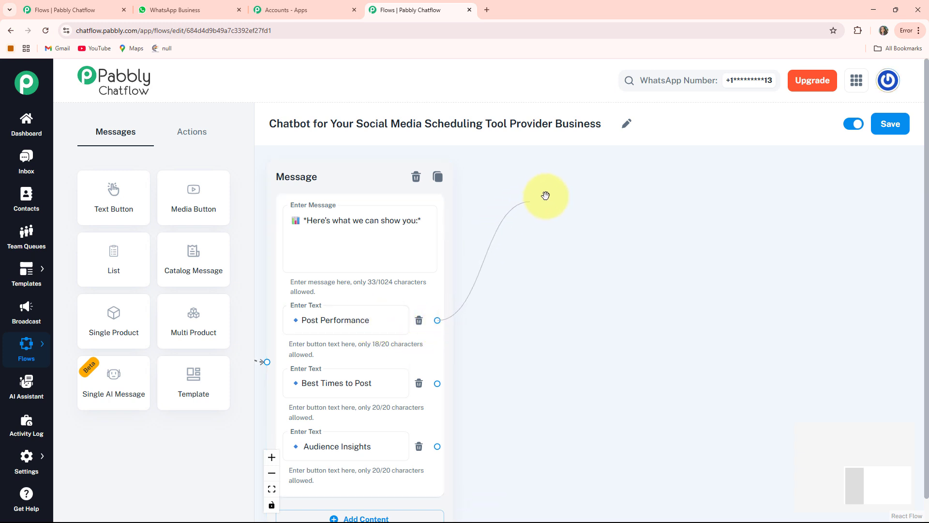
left_click_drag(546, 195, 547, 194)
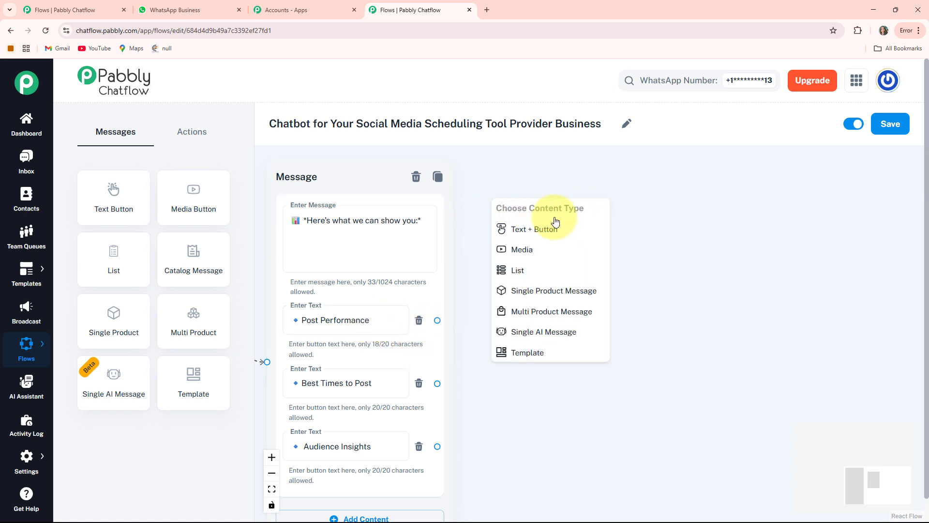
left_click(536, 234)
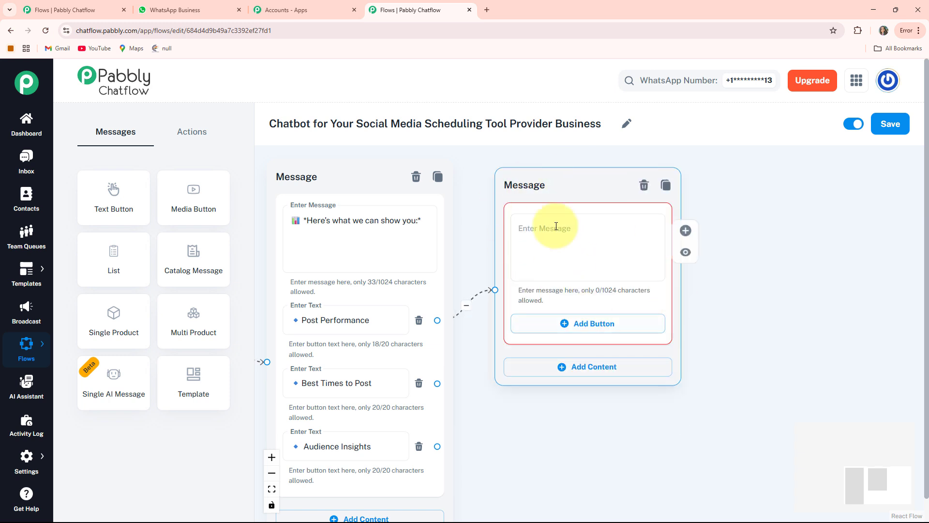
- Shift the new message node farther from the analytics message and paste in the post performance text ending with the "*Clicks*" section
left_click_drag(776, 339, 730, 353)
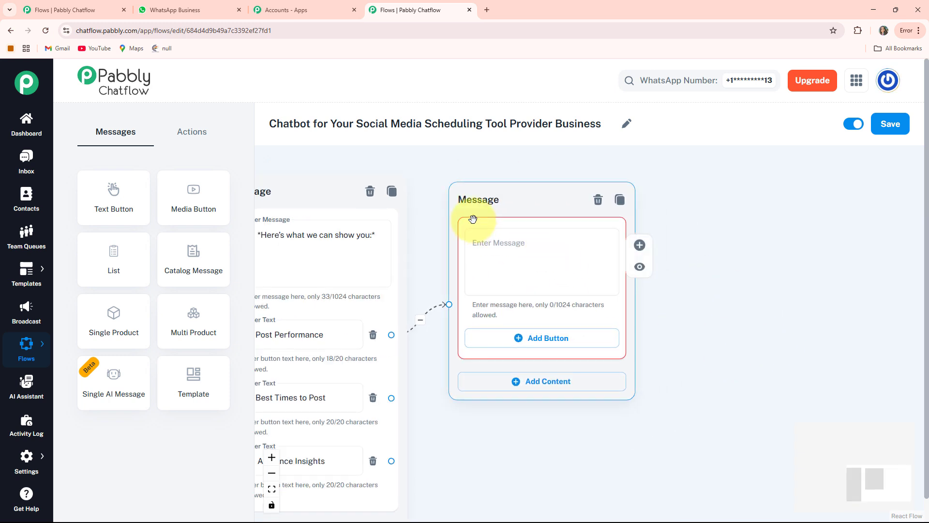
left_click_drag(483, 223, 501, 223)
left_click_drag(477, 429, 512, 431)
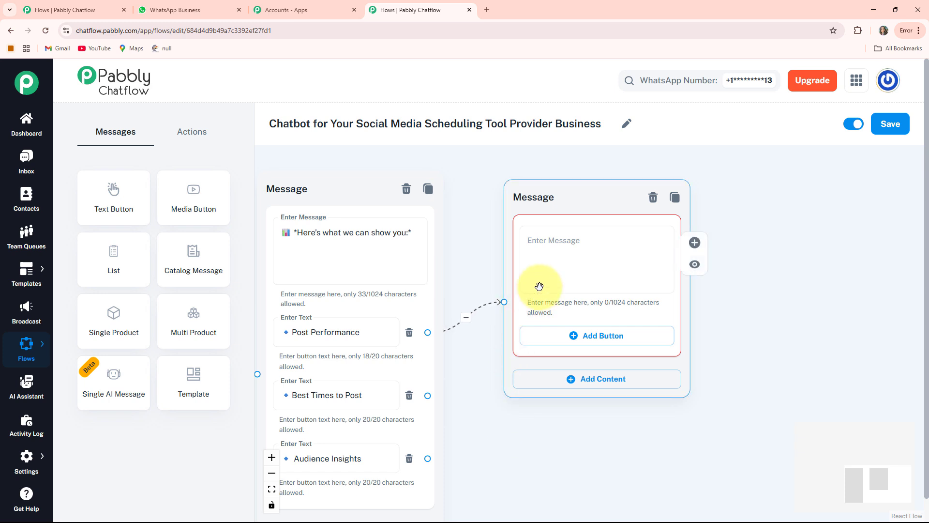
left_click(542, 257)
key("ctrl+v")
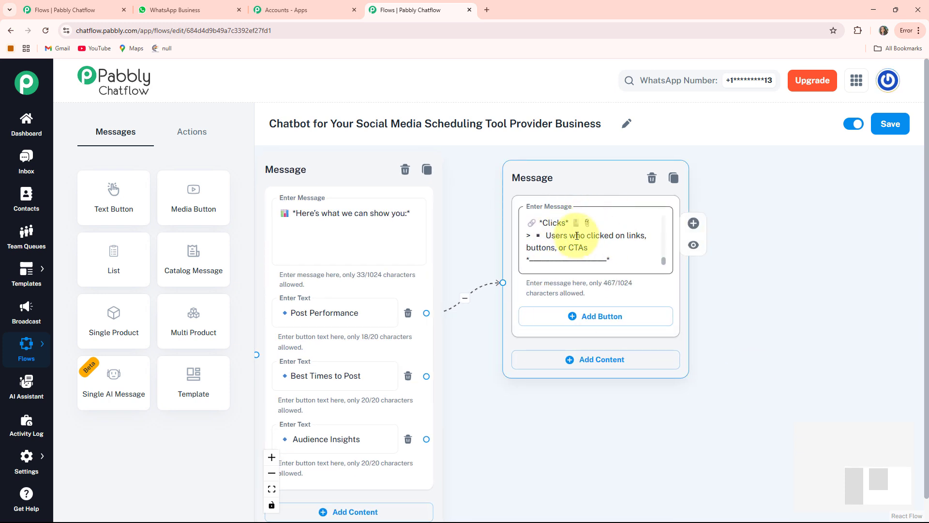
- Add a reply button labelled "Call Us 📞" to the post performance message
left_click_drag(719, 340, 714, 325)
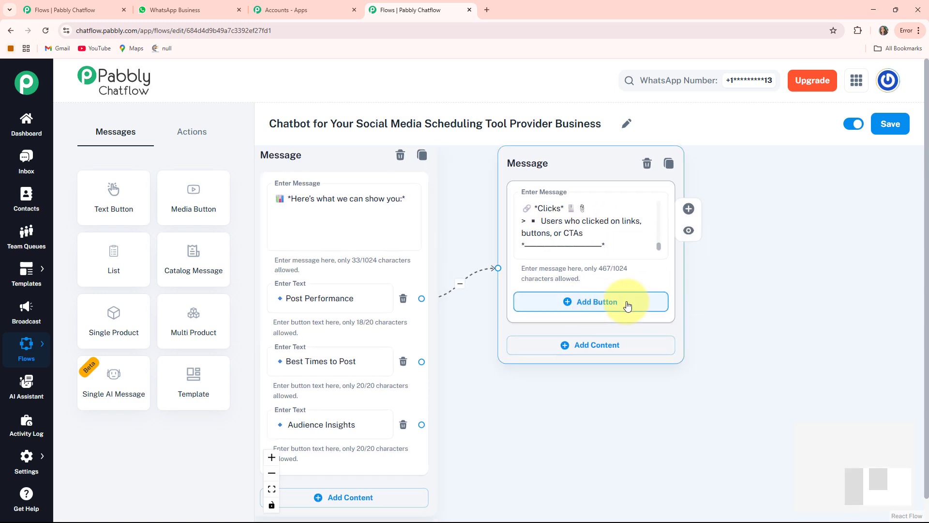
left_click(589, 303)
type("Call Us 📞")
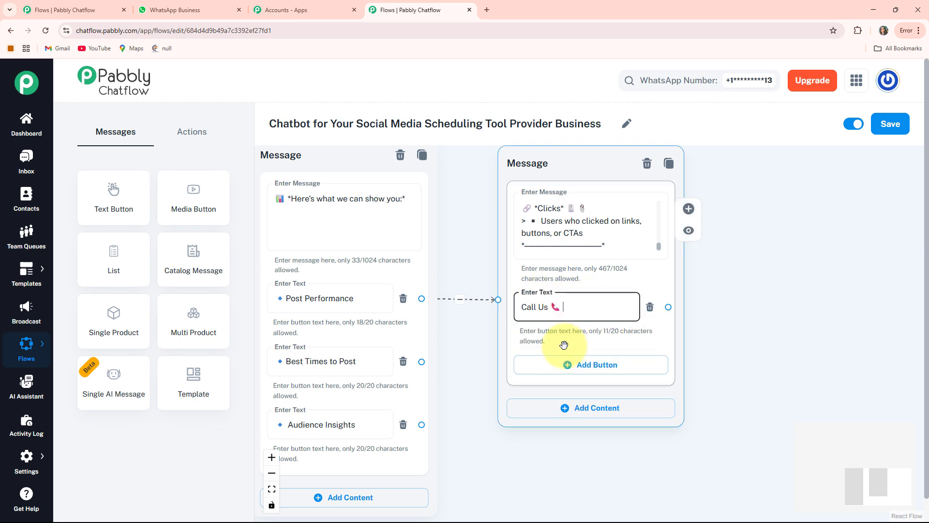
- Branch a new Text + Button message off the "Best Times to Post" reply button, placed beyond the post performance message
left_click_drag(464, 371, 594, 364)
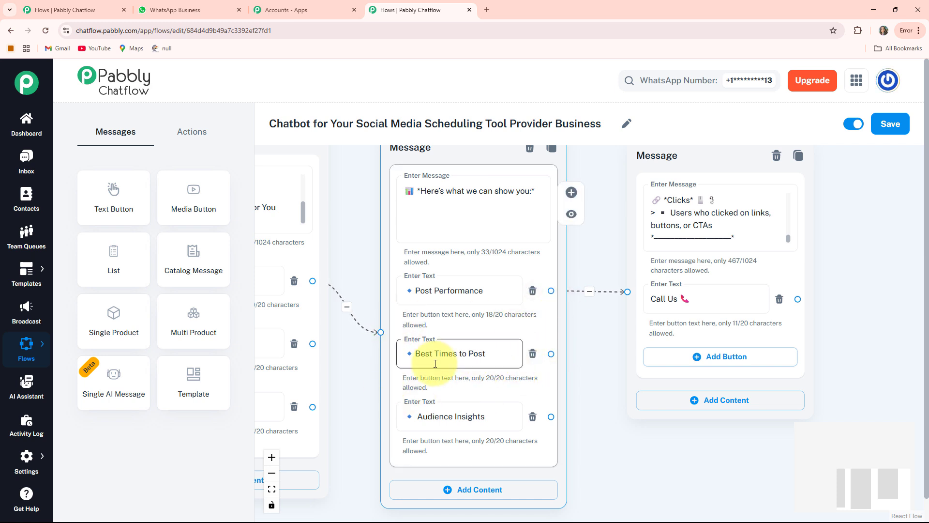
left_click_drag(585, 376, 783, 329)
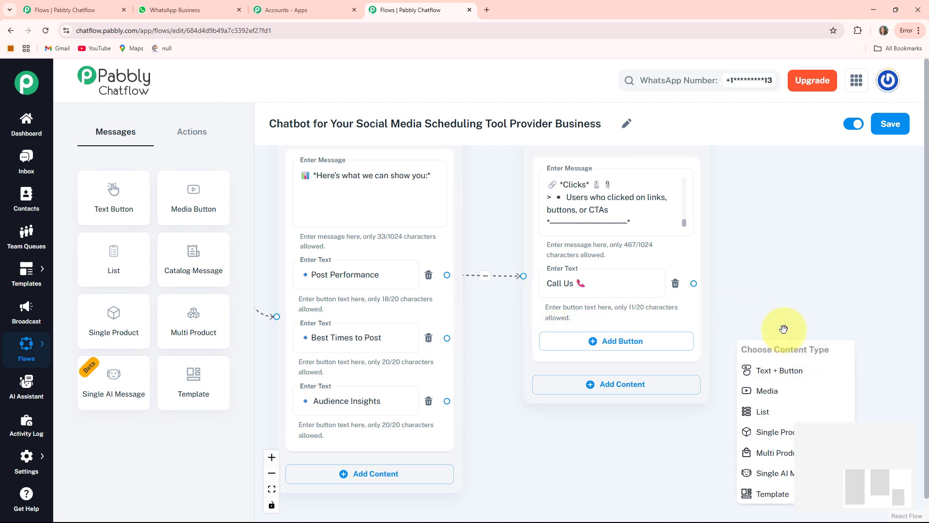
left_click(774, 370)
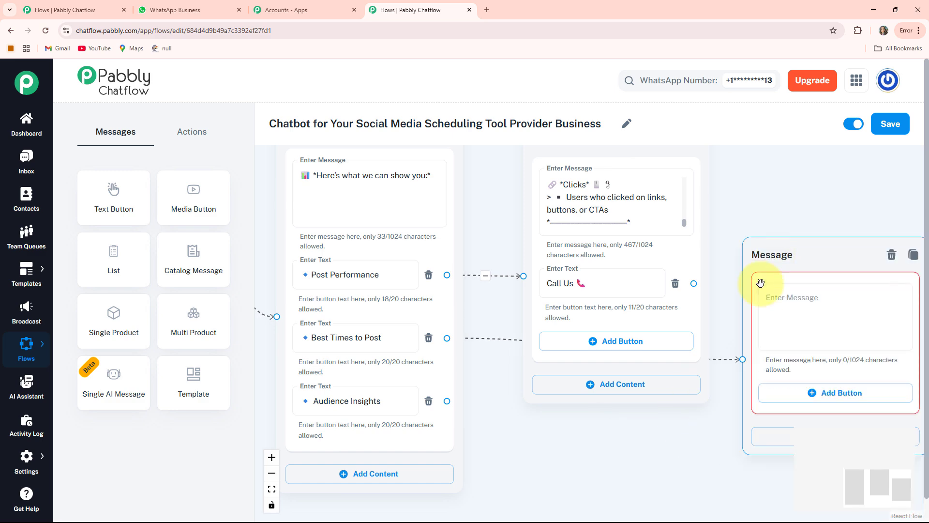
left_click_drag(611, 457, 525, 447)
scroll(740, 372, "down", 2)
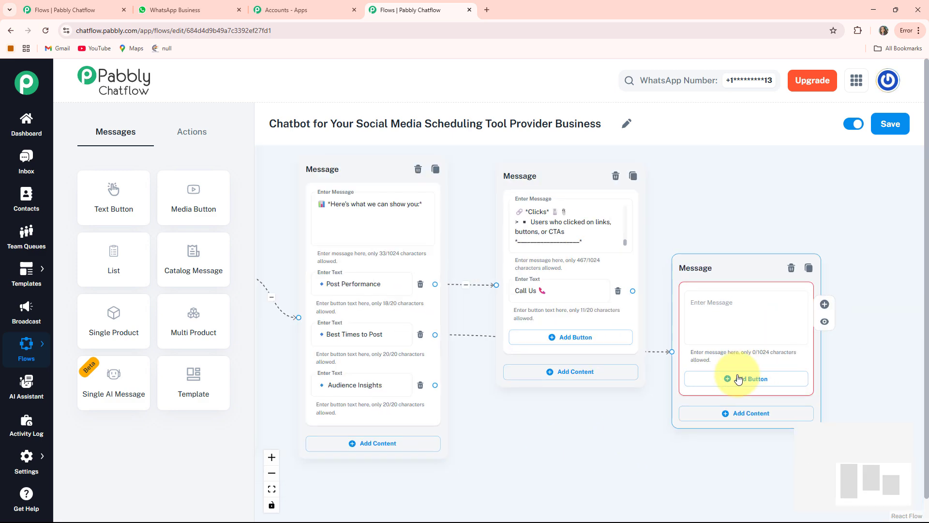
left_click_drag(634, 412, 589, 415)
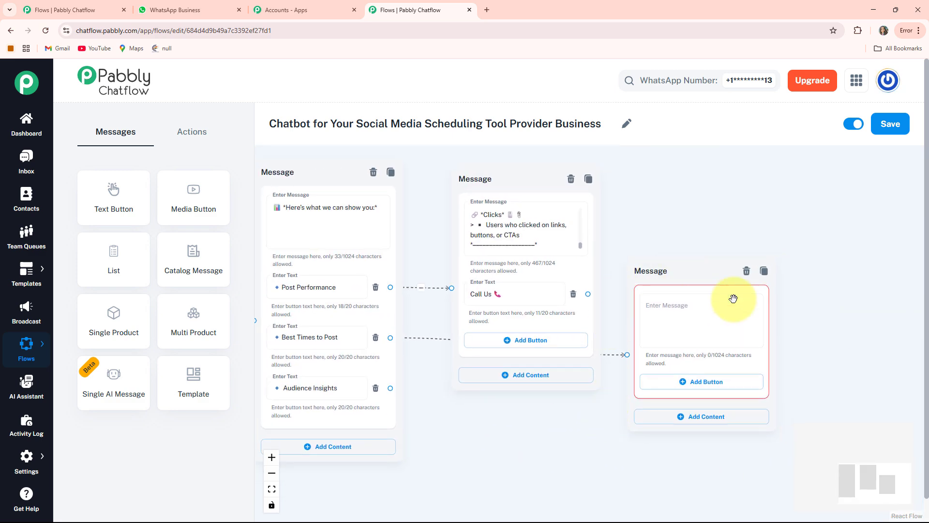
- Paste the posting times text ending with the "*LinkedIn*" section into the new message and add a "Call Us 📞" reply button
left_click(743, 346)
key("ctrl+v")
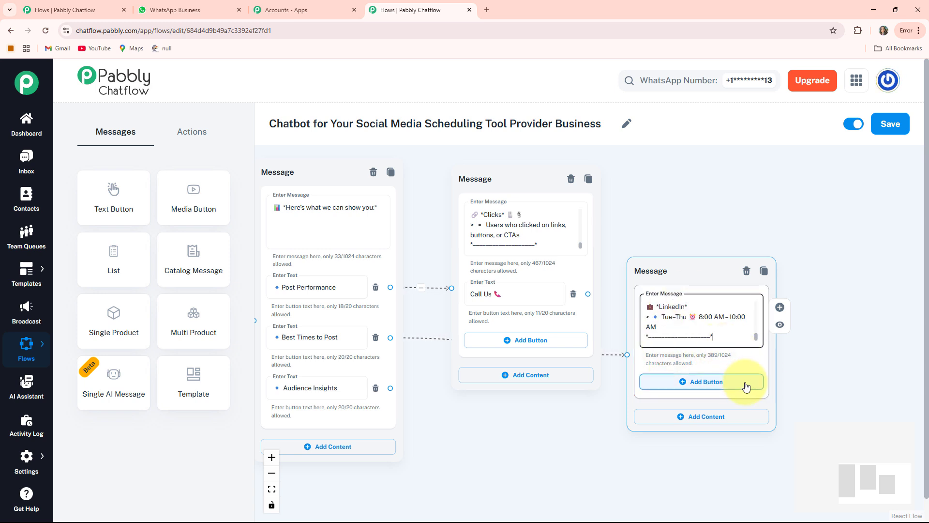
left_click(702, 383)
left_click(701, 385)
type("Call Us 📞")
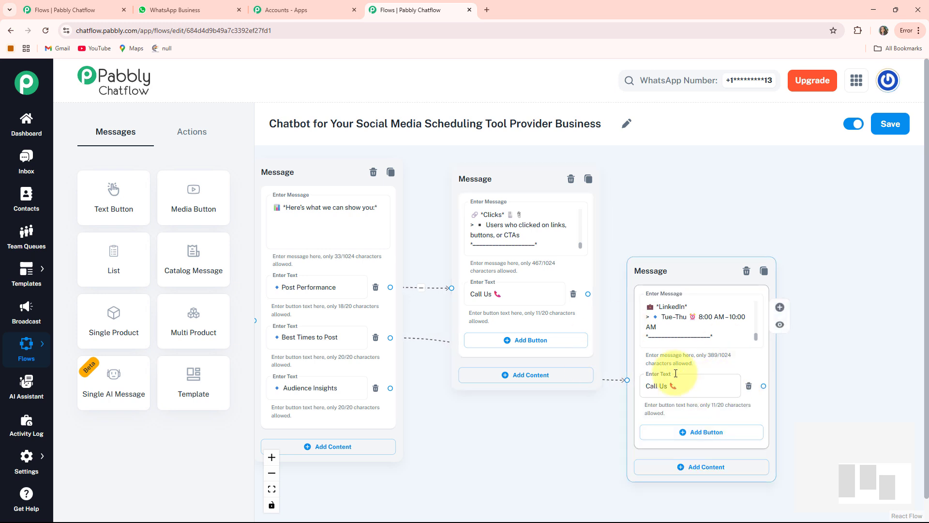
- Branch a Text + Button message off "Audience Insights", with the audience text ending in the "Gender Split" line and a "Call Us 📞" button
left_click_drag(504, 436, 550, 391)
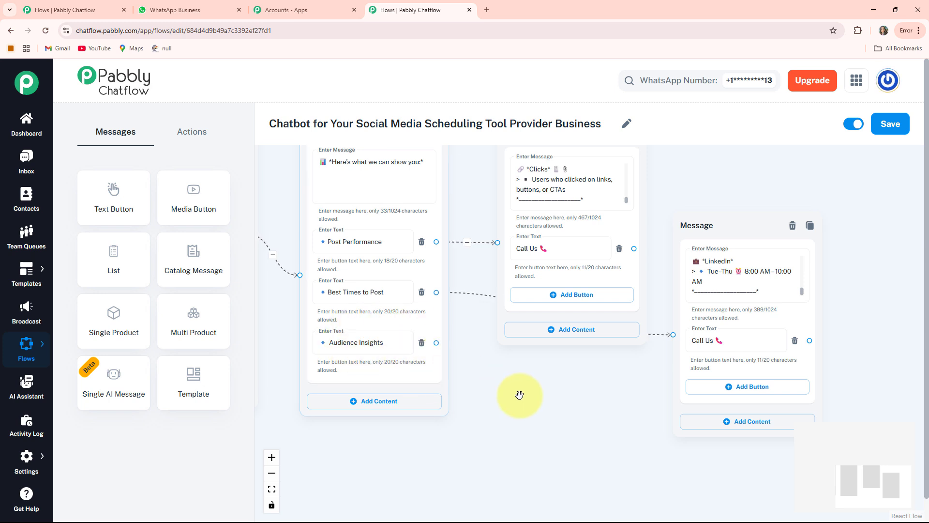
left_click_drag(520, 395, 533, 356)
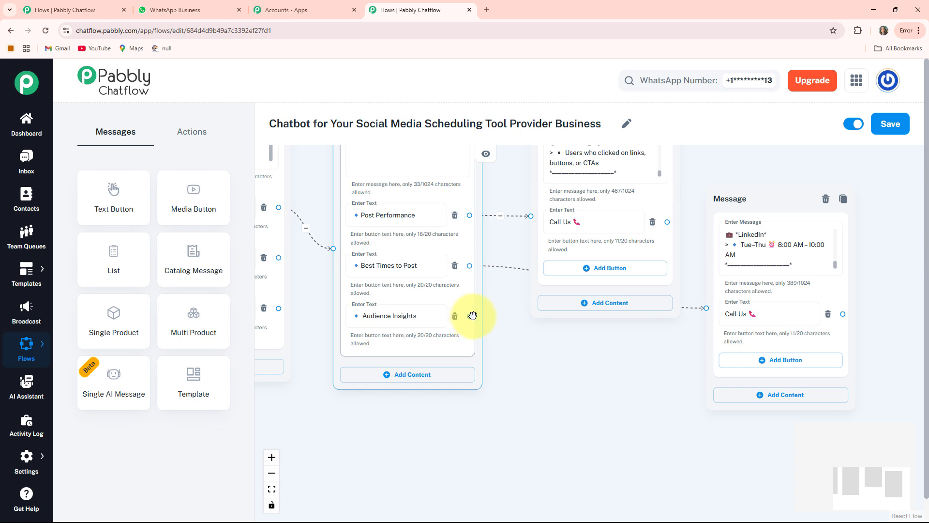
left_click_drag(560, 368, 542, 369)
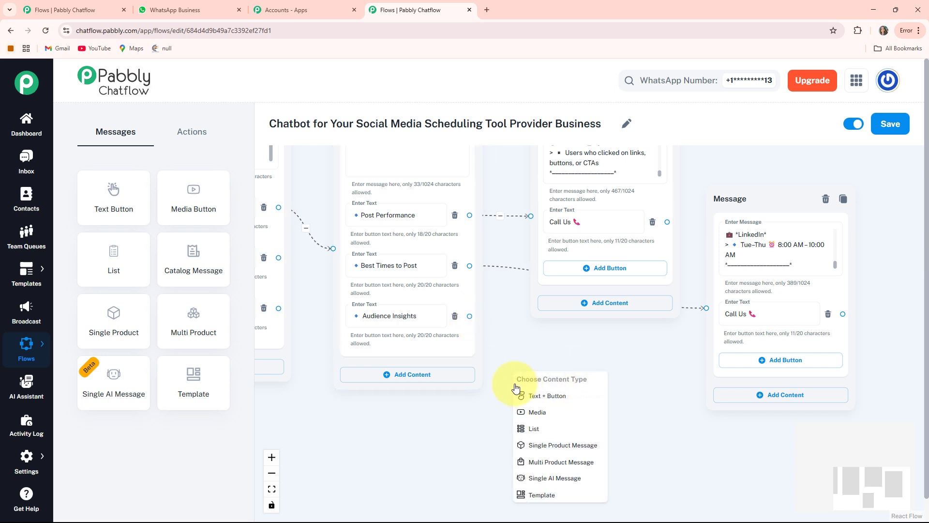
left_click(550, 396)
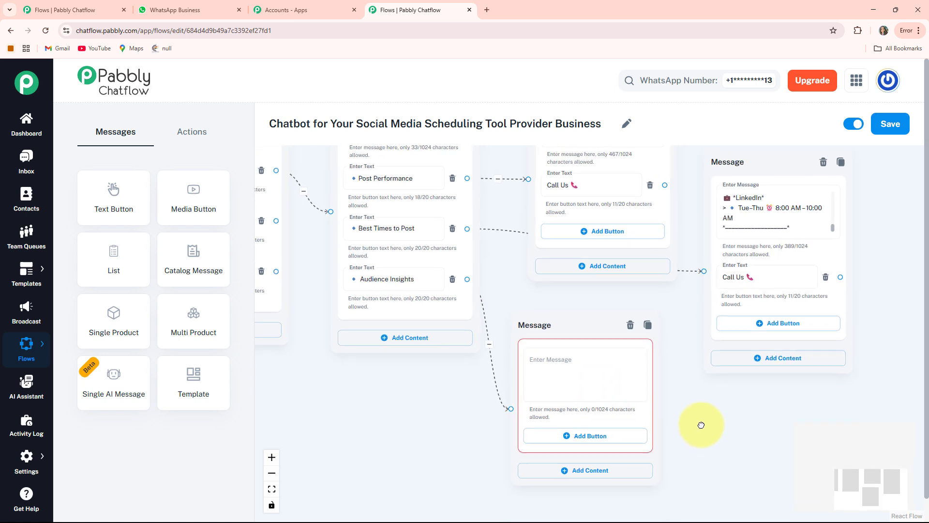
left_click(552, 362)
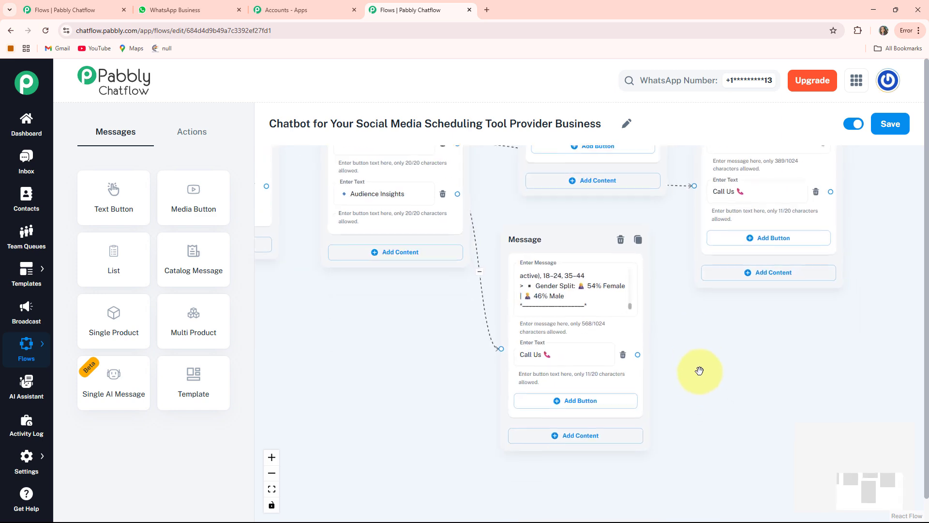
scroll(556, 350, "up", 2)
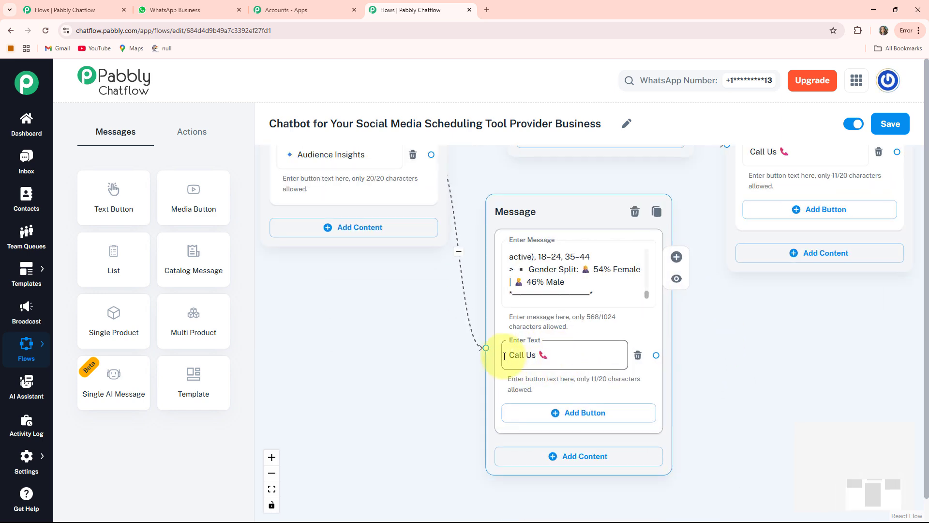
scroll(542, 348, "down", 3)
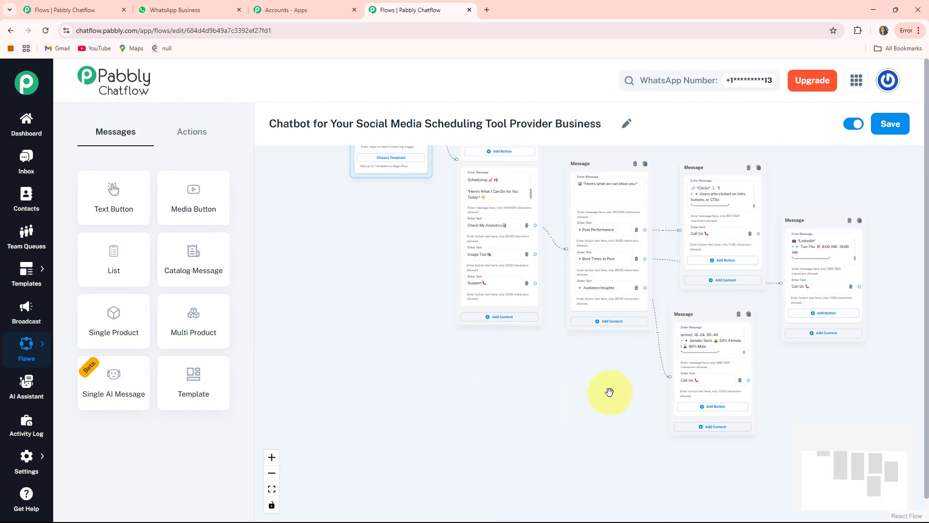
scroll(609, 392, "up", 6)
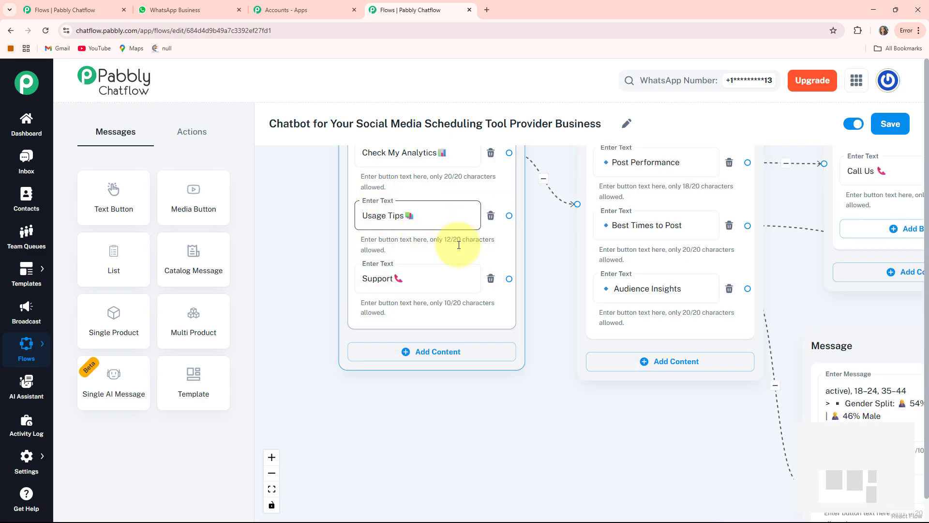
scroll(396, 359, "up", 1)
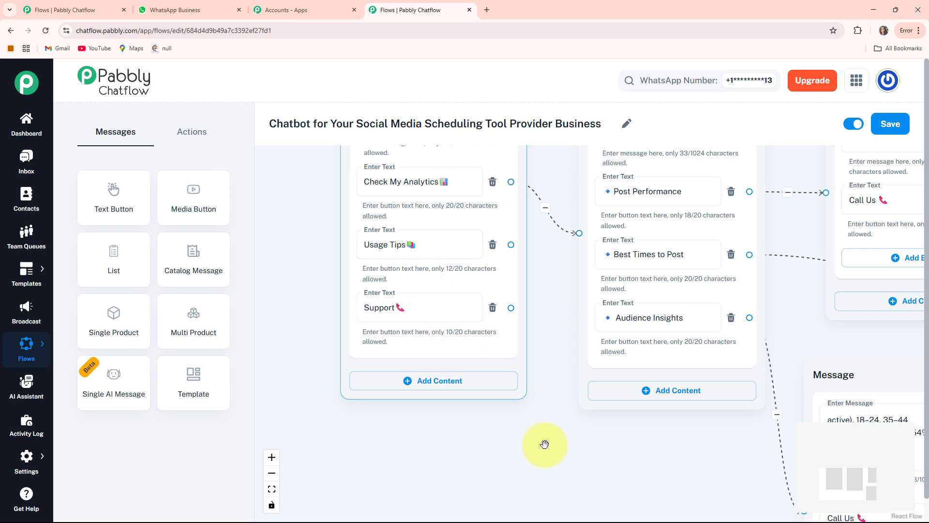
- Branch a Text + Button message off "Usage Tips" and paste in the usage tips text ending with the "*5. Use Hashtags Wisely*" section
left_click_drag(487, 410, 469, 398)
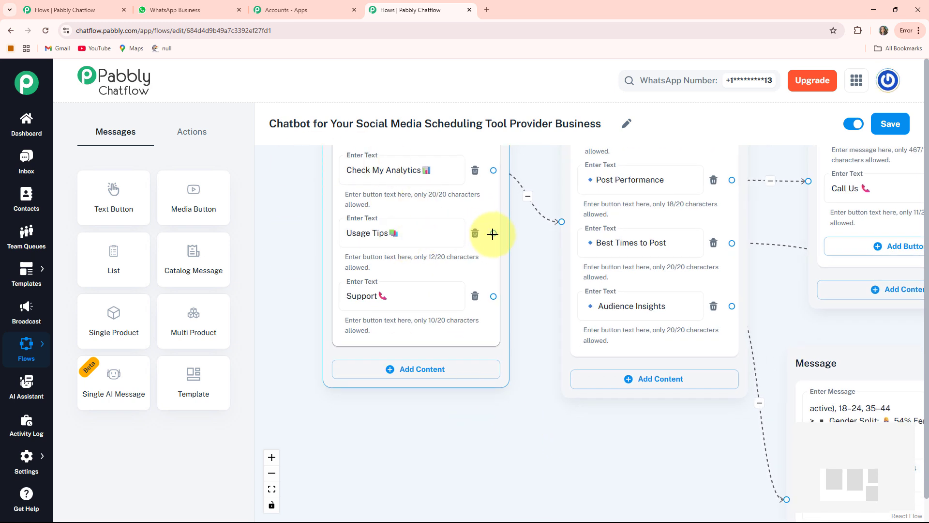
left_click_drag(493, 232, 341, 450)
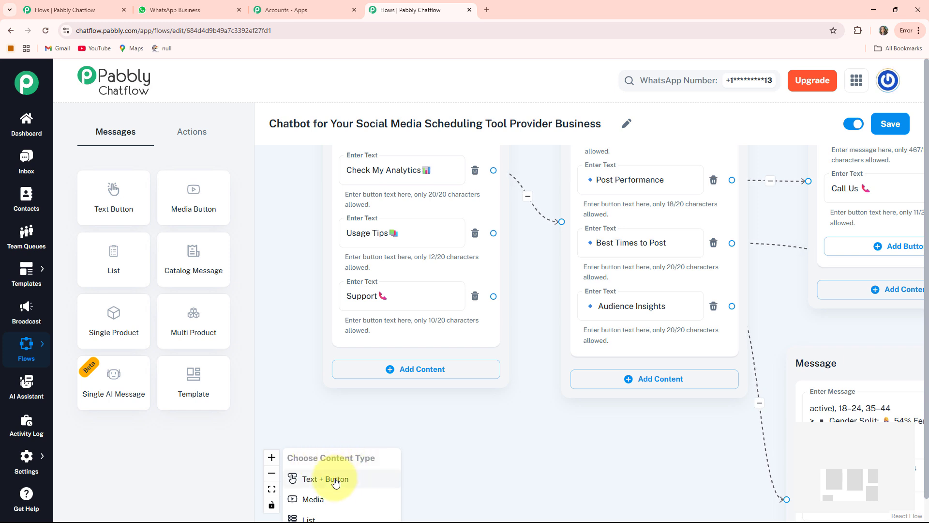
left_click(336, 482)
left_click_drag(614, 481, 609, 415)
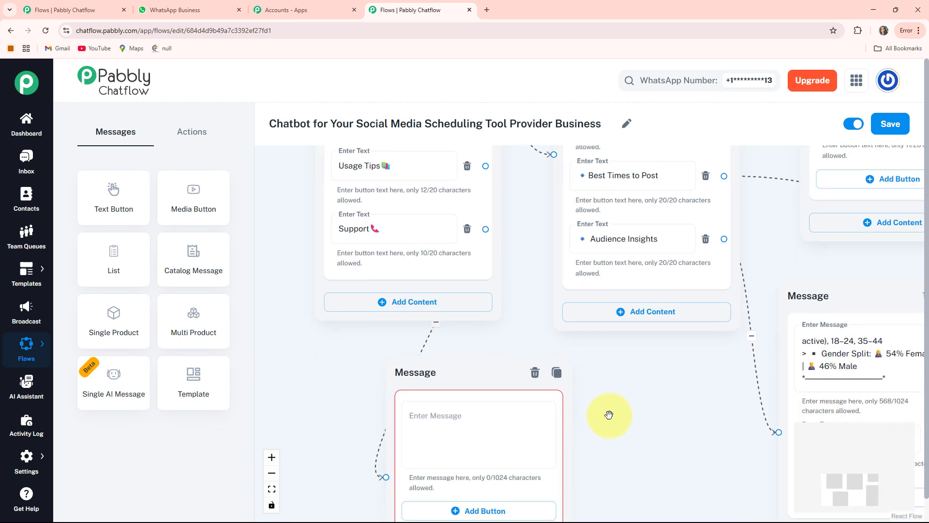
left_click_drag(632, 489, 630, 461)
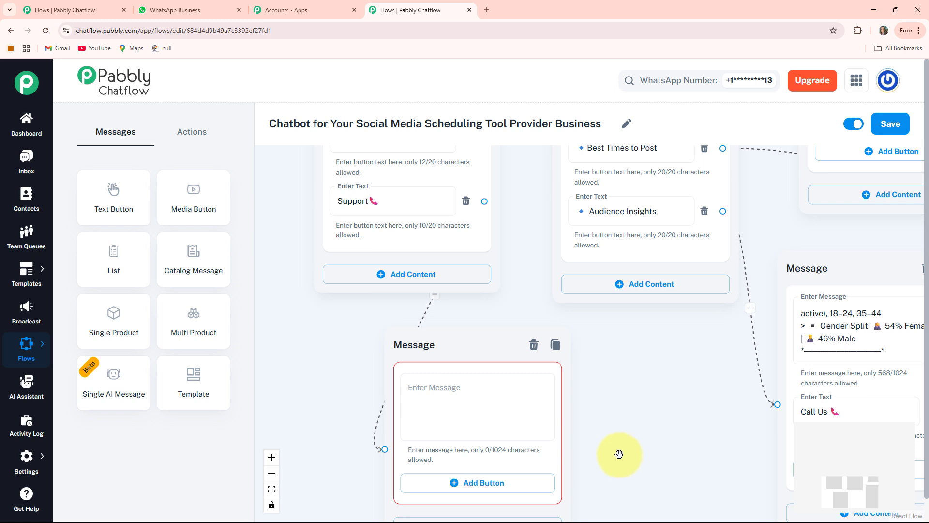
left_click(405, 414)
key("ctrl+v")
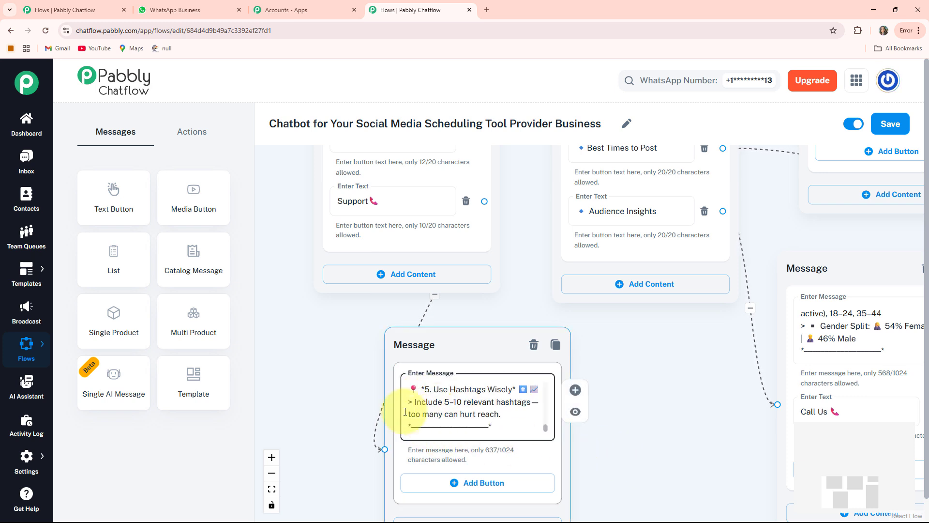
- Branch a Text + Button message off "Support", beside the usage tips message, and paste in the "Need Help? Here's We Have Got You Covered!" text
left_click_drag(278, 339, 239, 385)
left_click_drag(313, 375, 311, 408)
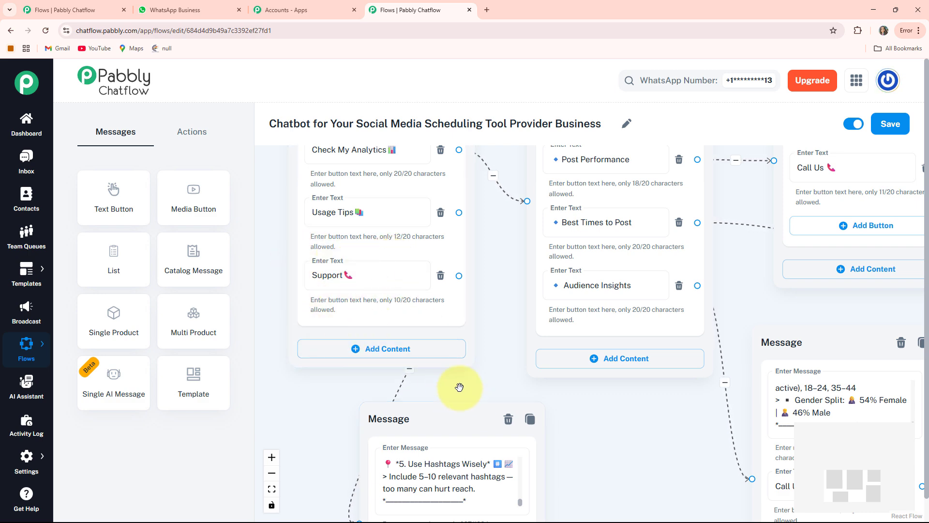
left_click_drag(418, 294, 343, 268)
left_click_drag(420, 268, 535, 412)
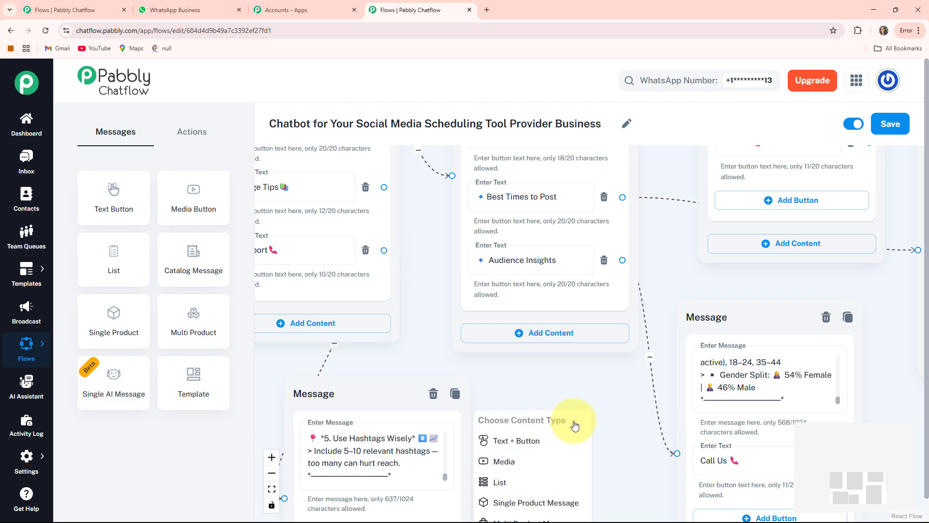
left_click(517, 441)
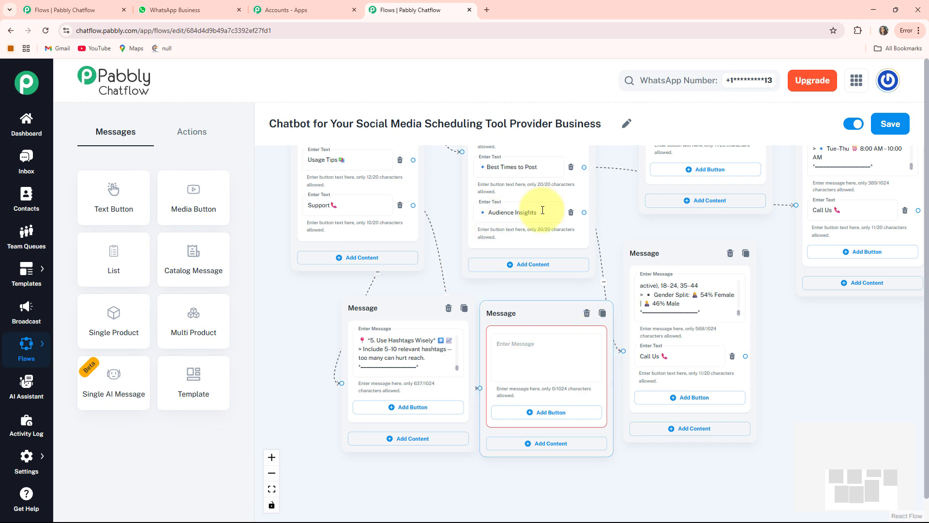
scroll(591, 256, "up", 2)
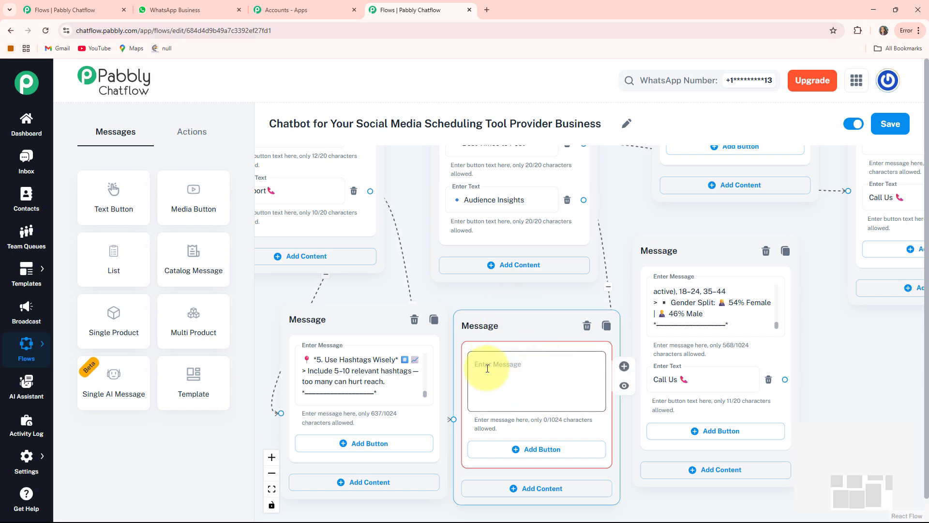
key("ctrl+v")
- Connect the "Call Us 📞" buttons of the post performance, posting times and audience insights messages to the support message
scroll(581, 300, "down", 3)
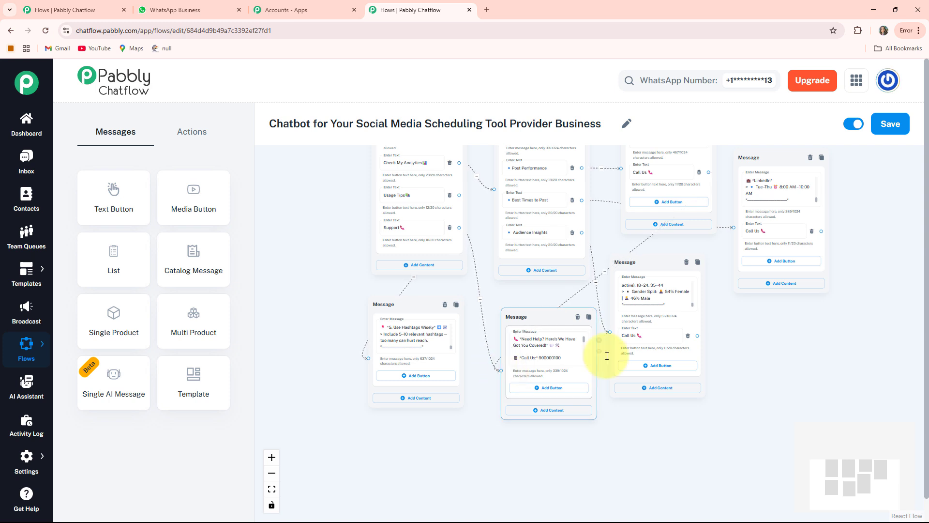
left_click_drag(821, 232, 499, 370)
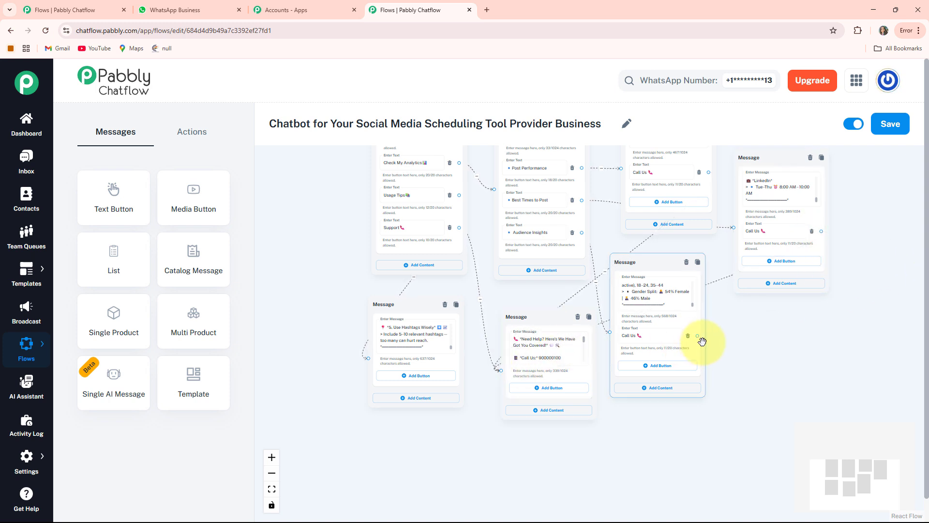
left_click_drag(698, 335, 508, 371)
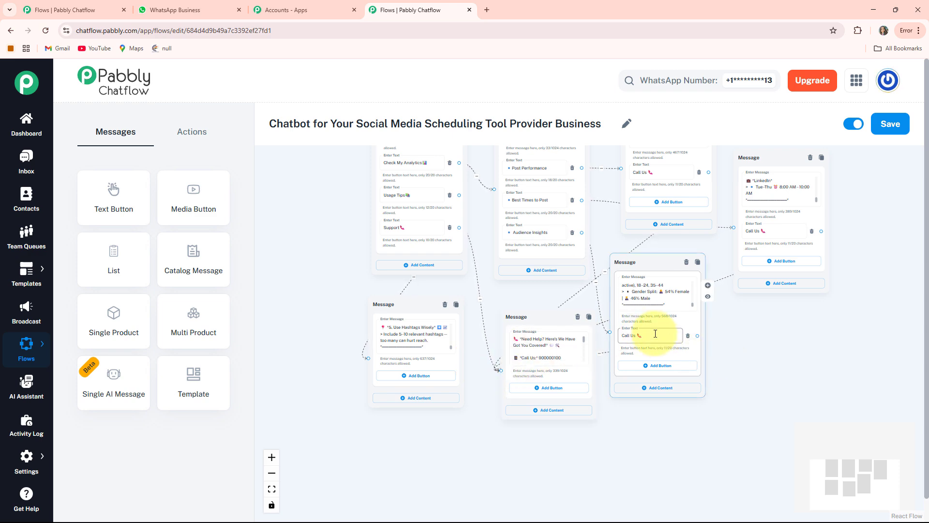
- Move the Flow Start block down beside the welcome message, fit the whole flow in view, and save it
scroll(655, 333, "down", 5)
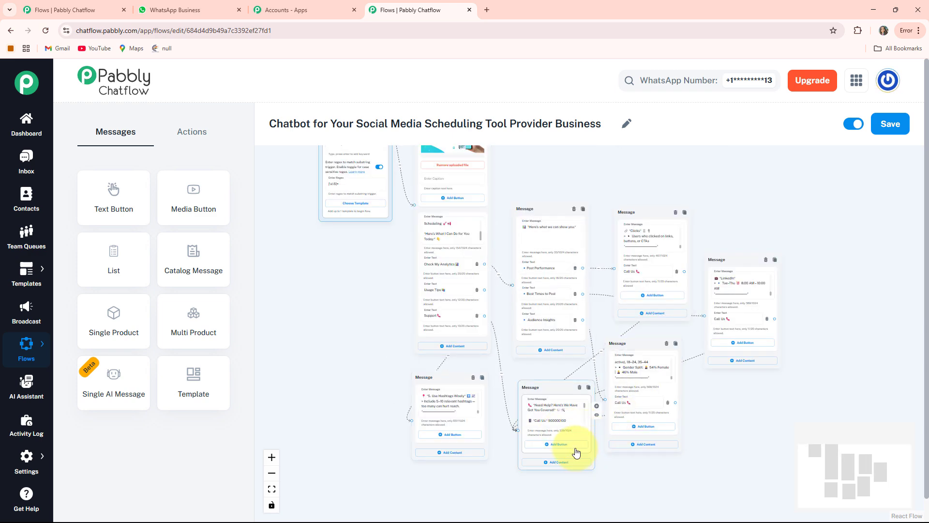
left_click(617, 353)
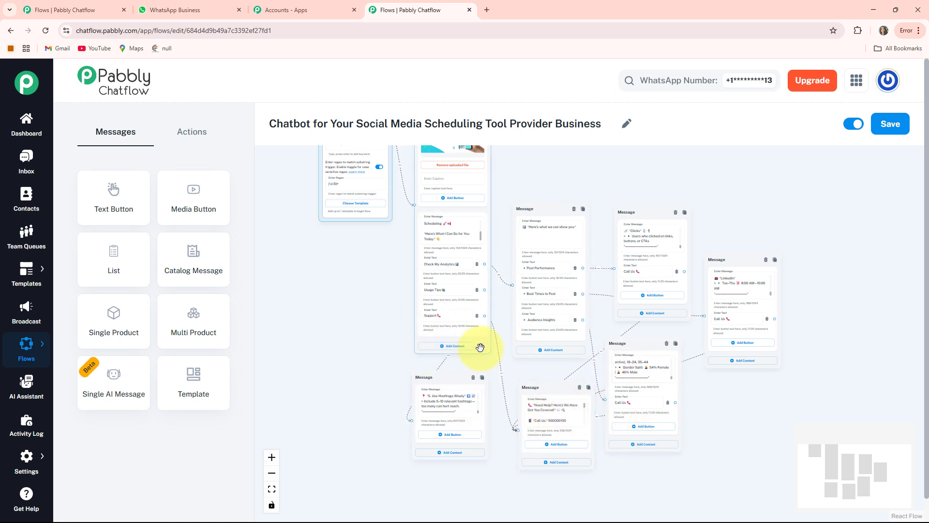
left_click_drag(376, 193, 374, 269)
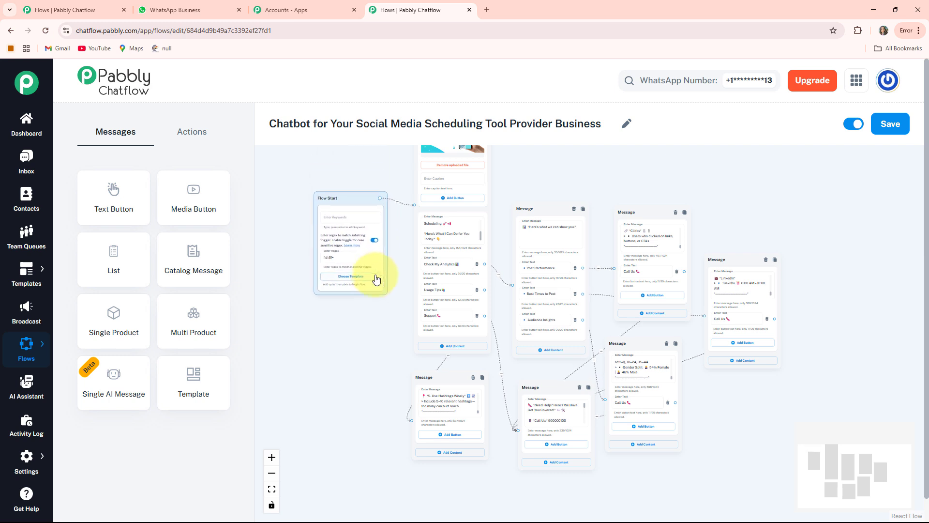
left_click(273, 490)
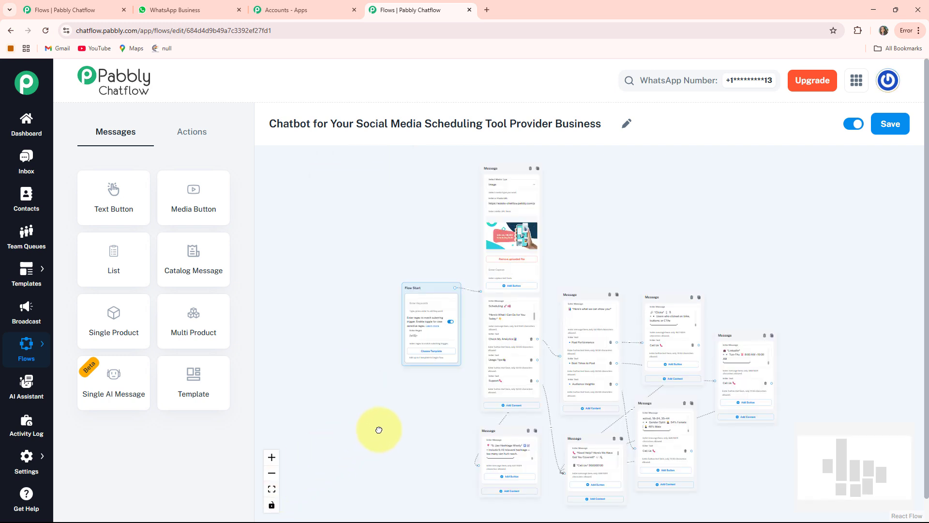
left_click_drag(379, 430, 299, 415)
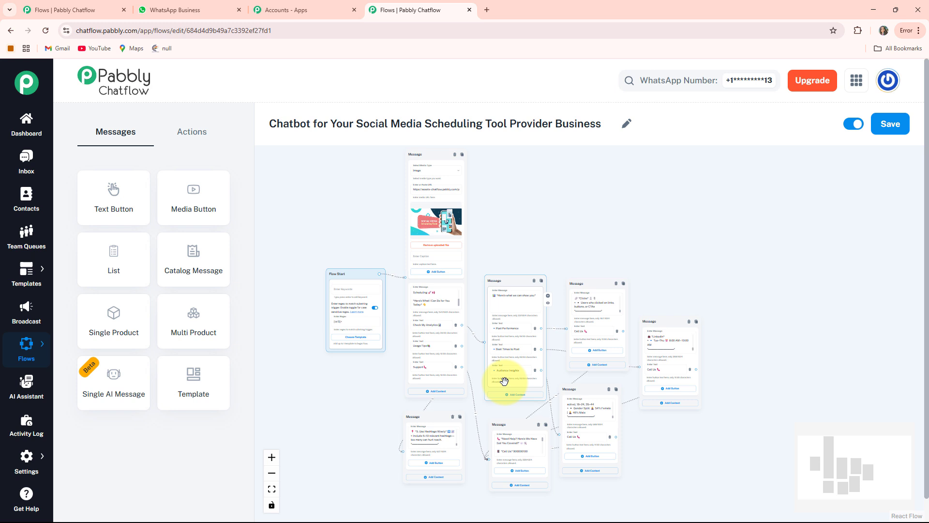
left_click(891, 125)
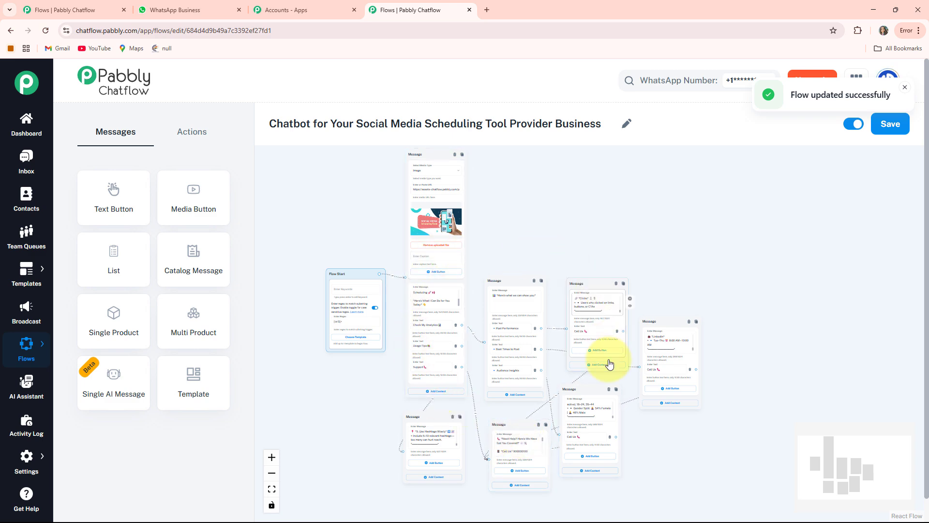
- Switch to WhatsApp Business and review the Social Media Scheduling Tool Provider chat, from the welcome message through the analytics, support and usage tips replies
left_click(157, 6)
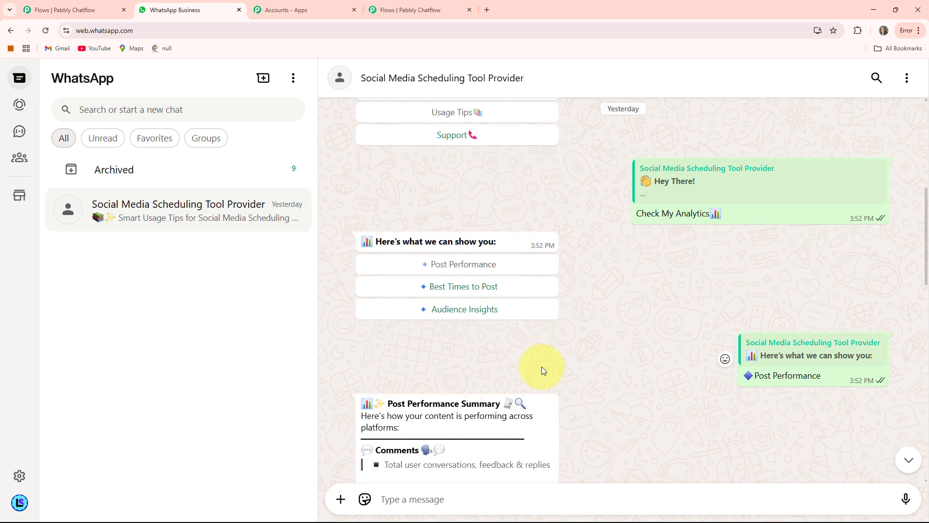
scroll(542, 367, "down", 10)
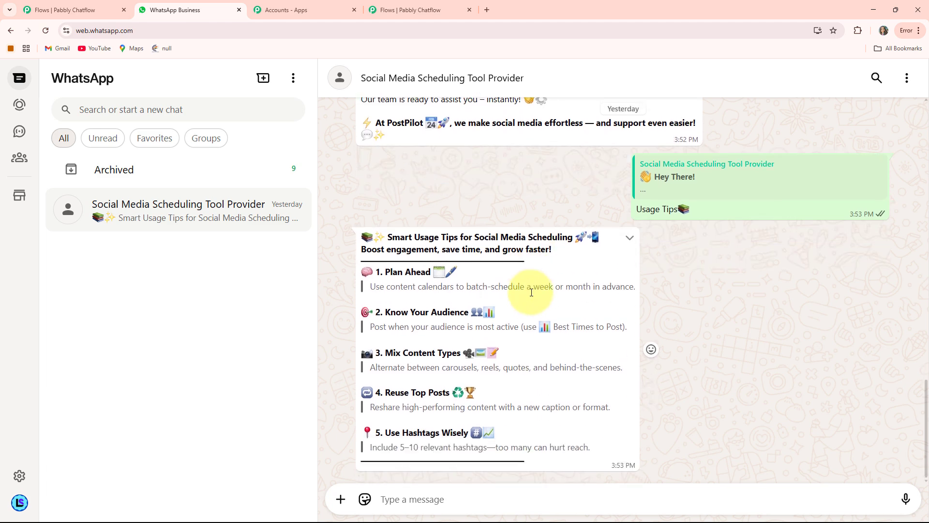
scroll(531, 293, "up", 5)
scroll(531, 292, "up", 5)
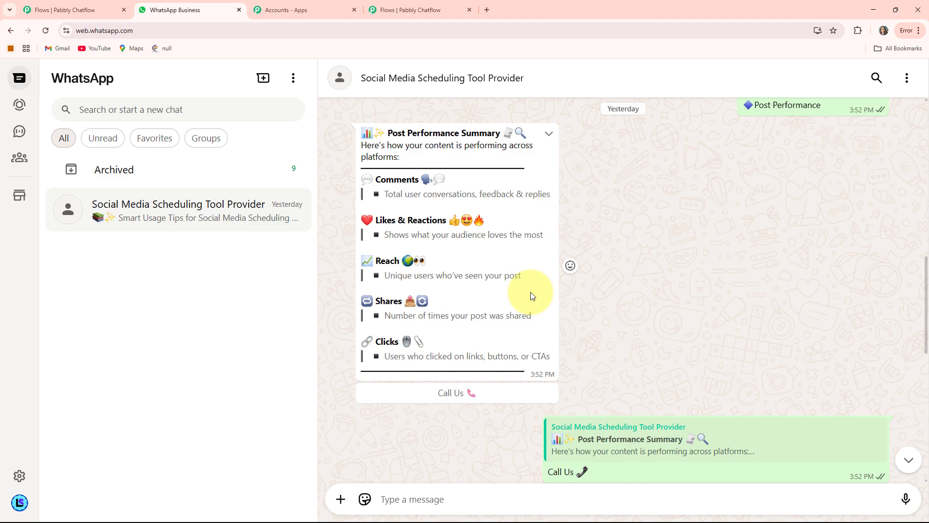
scroll(530, 292, "up", 7)
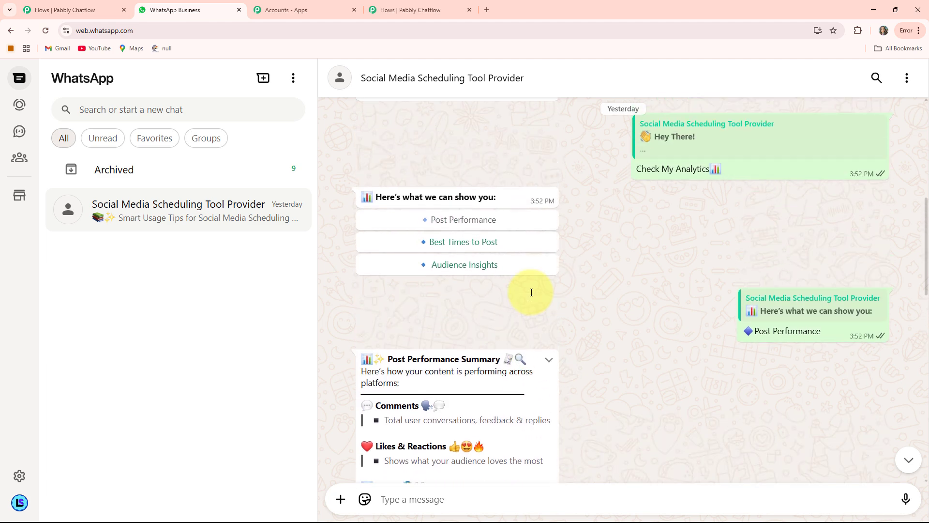
scroll(531, 292, "up", 5)
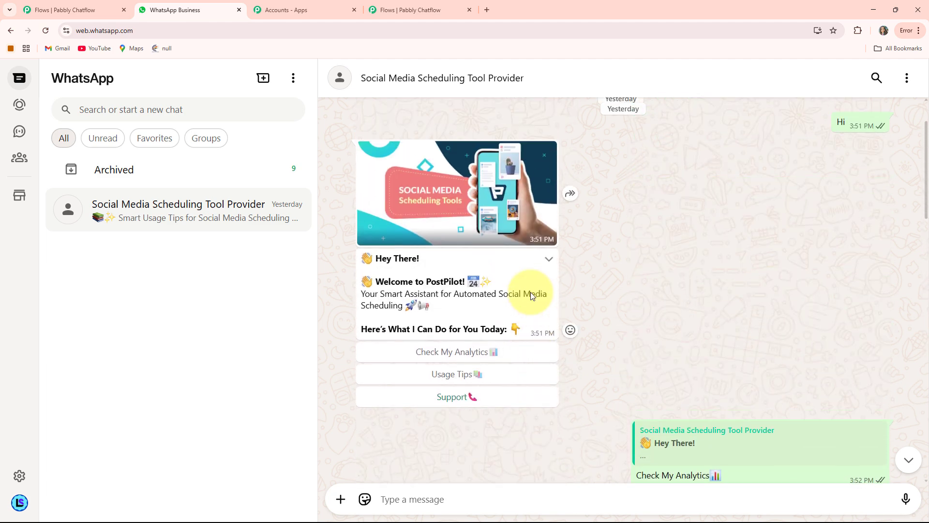
scroll(531, 292, "down", 2)
scroll(531, 292, "down", 7)
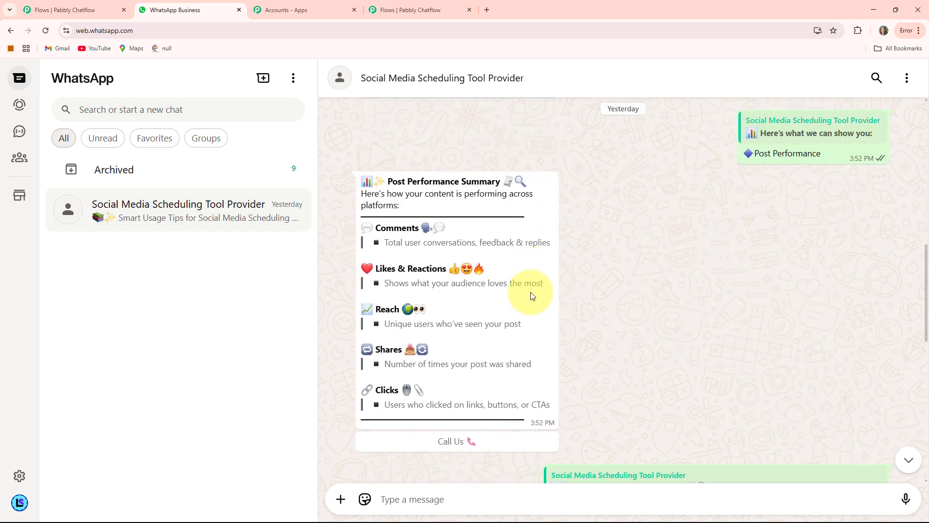